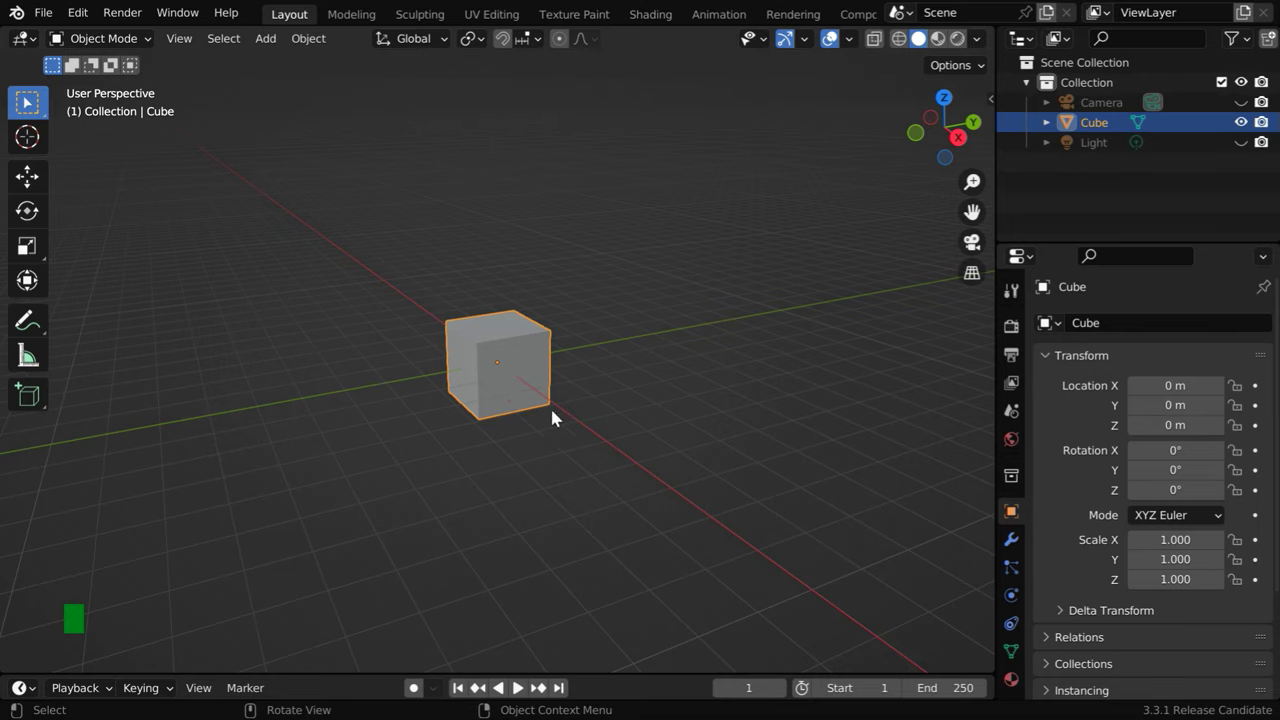
Flatten the cube to X scale 0.2, raise it to Z 2 m and frame it in view
scroll(550, 432, up, 6)
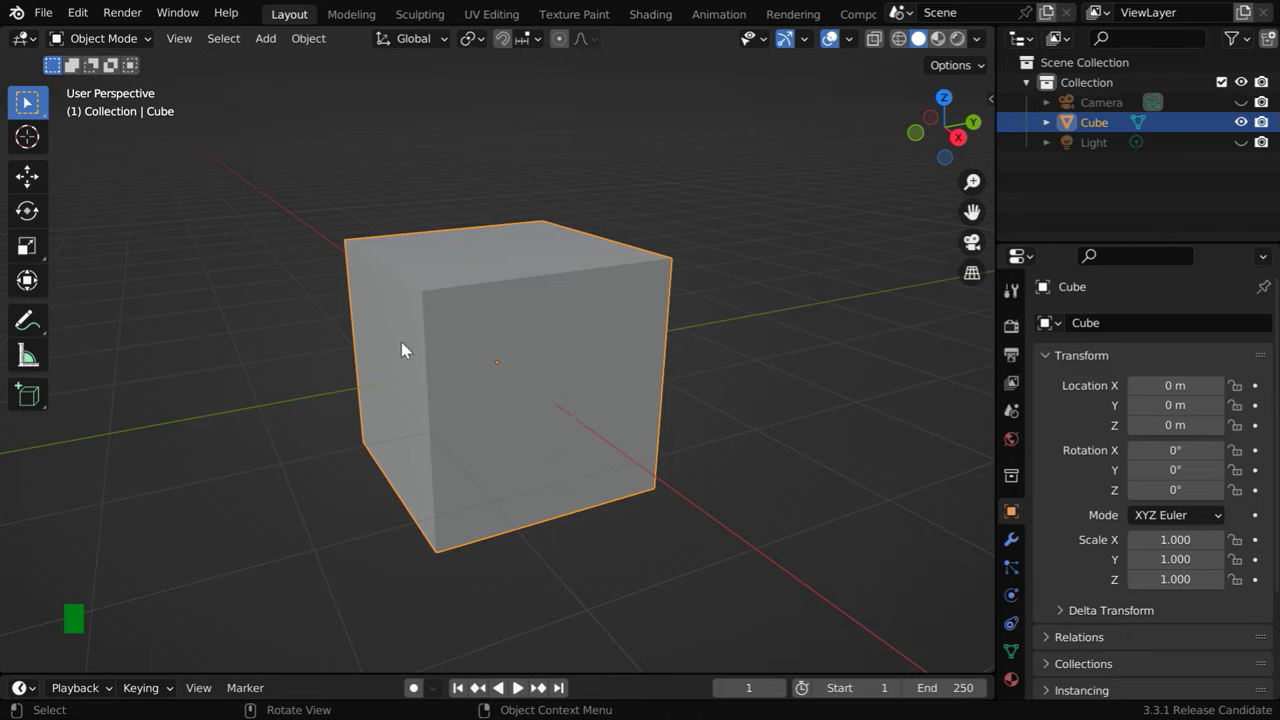
click(1175, 539)
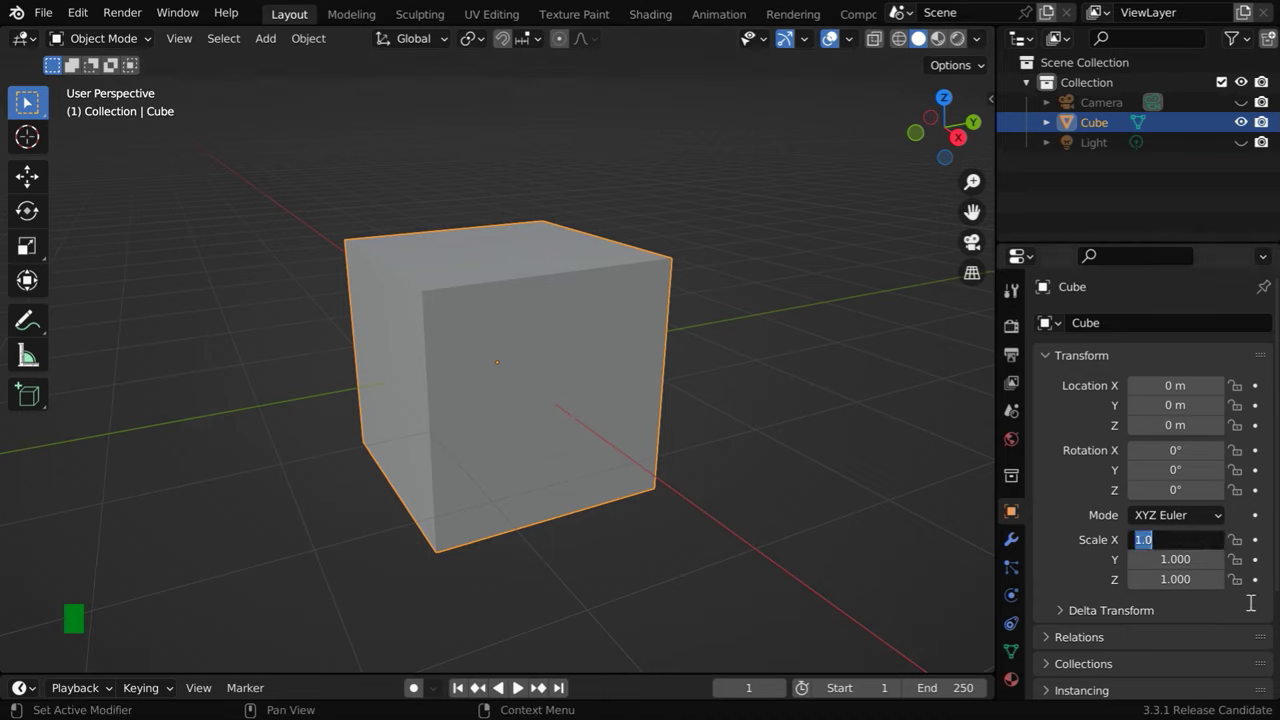
text(.2)
key(Return)
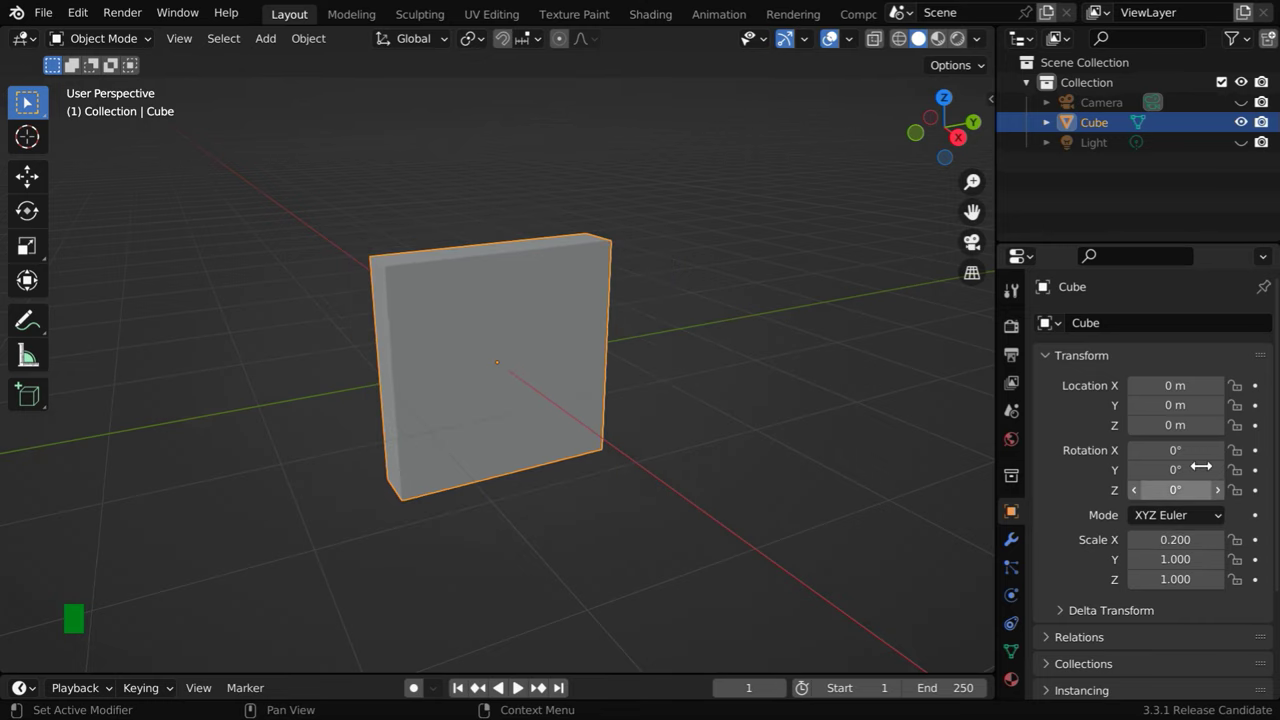
click(1193, 425)
text(2)
key(Return)
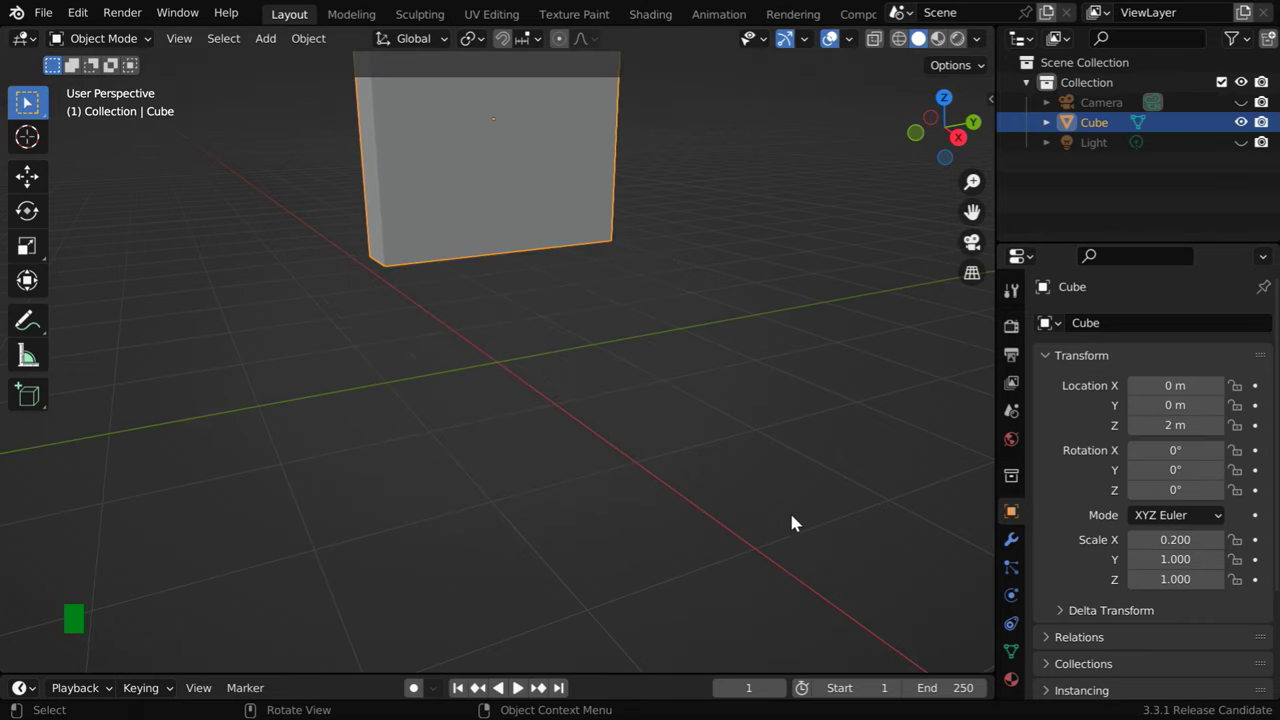
key(KP_Decimal)
scroll(641, 514, down, 3)
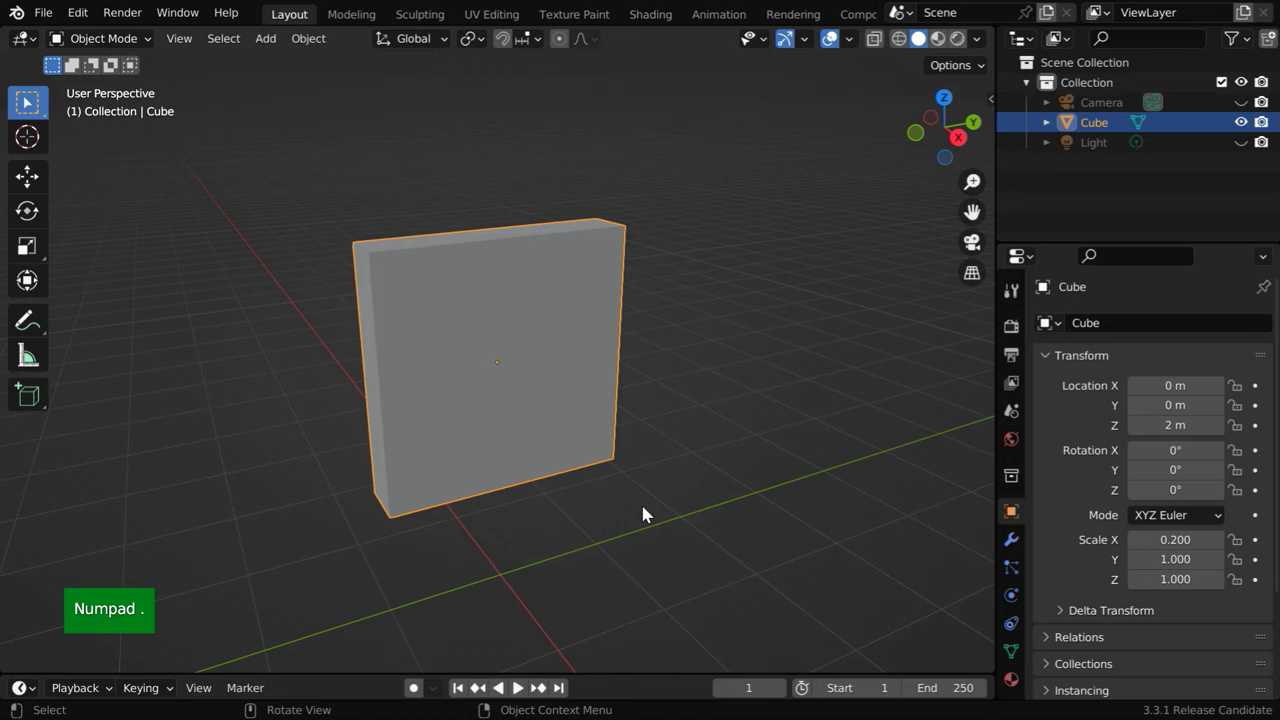
middle_drag(641, 514, 620, 506)
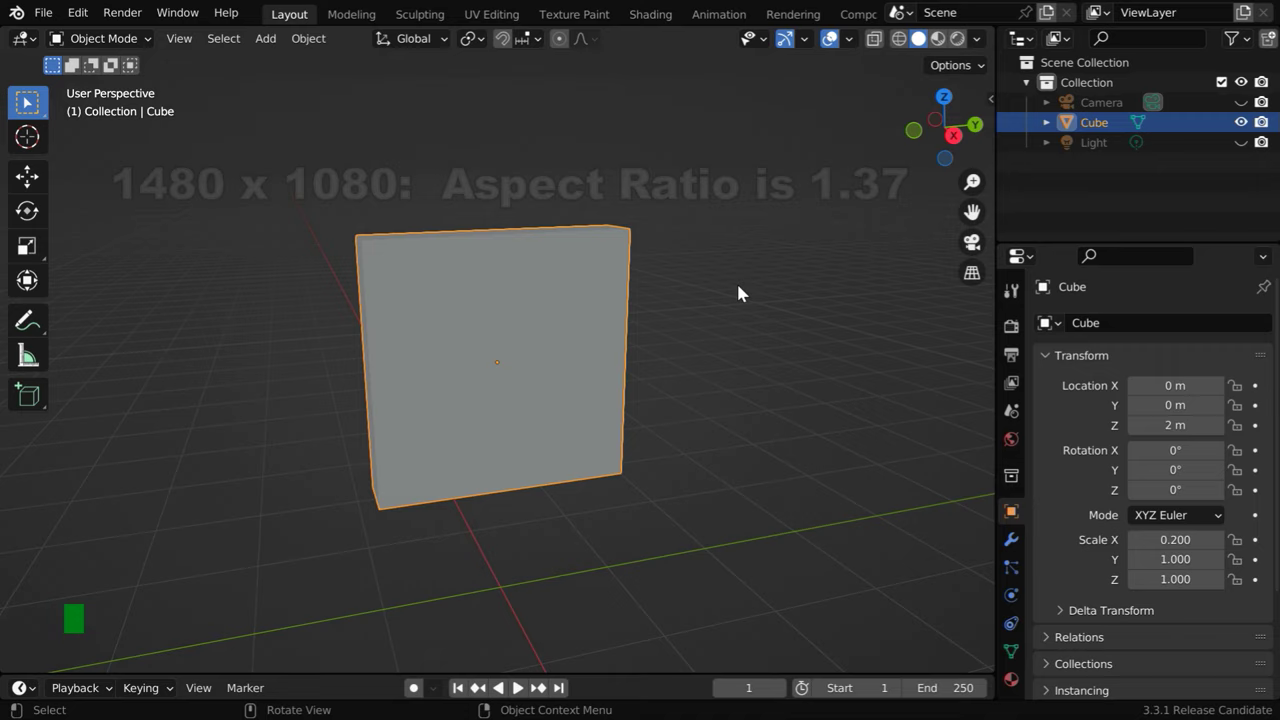
Widen the panel by setting its Y scale to 1.37
click(1175, 559)
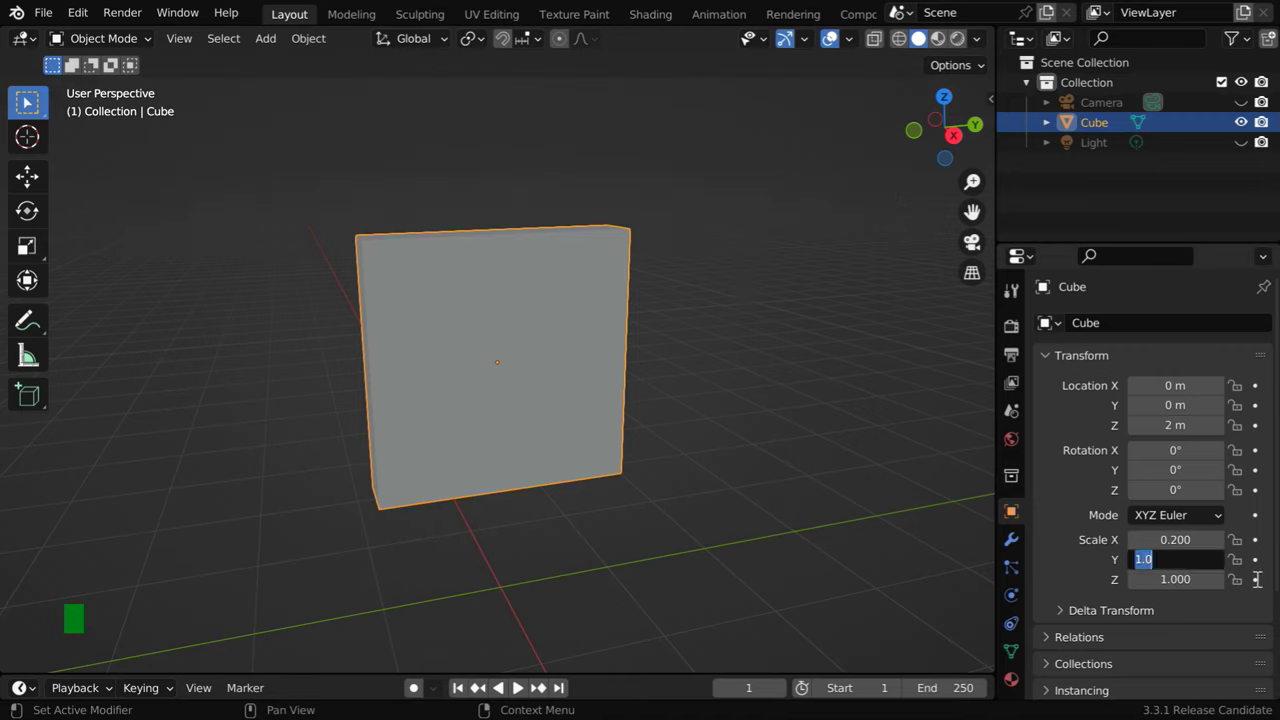
text(1.37)
key(Return)
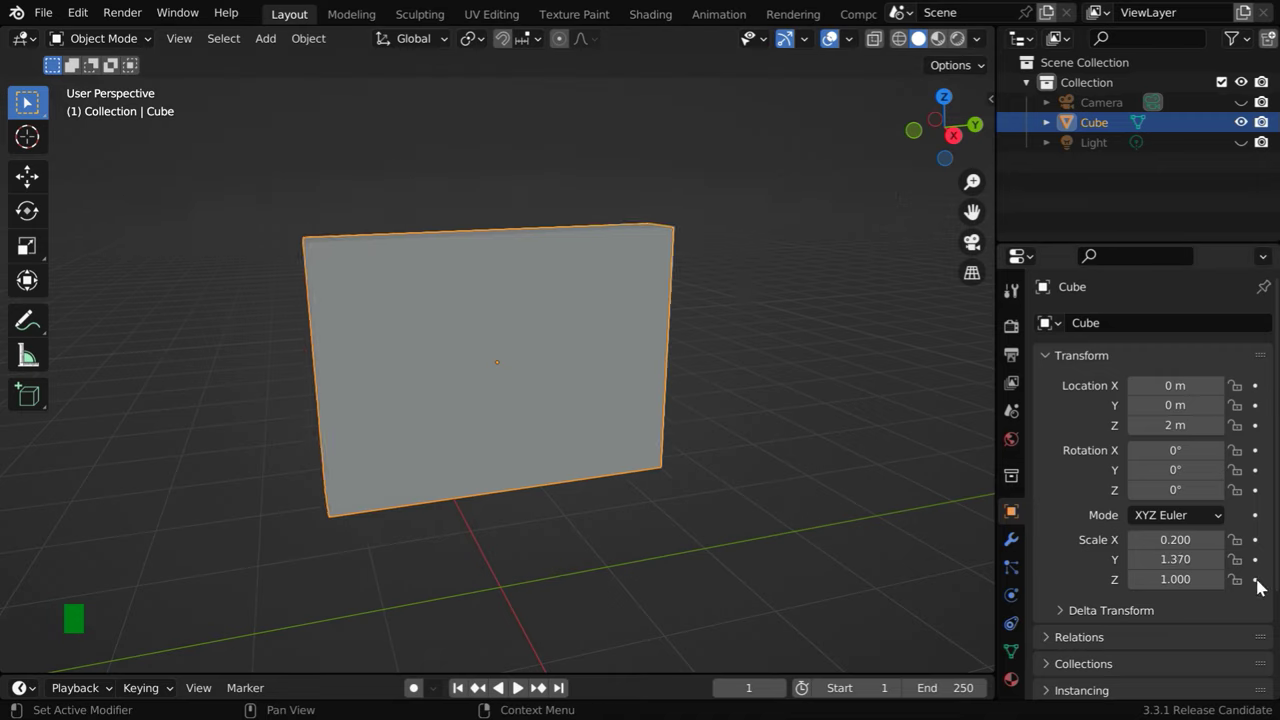
Switch the viewport to Rendered shading with Scene World lighting turned off
click(957, 39)
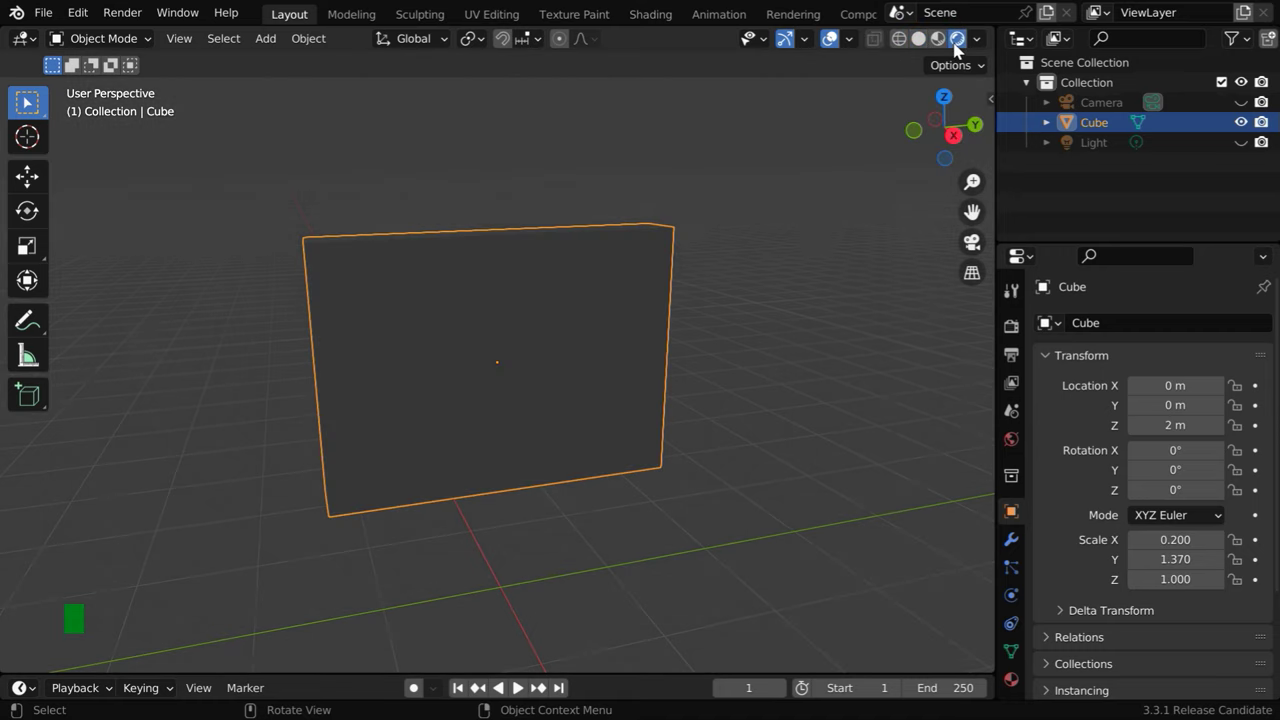
click(976, 40)
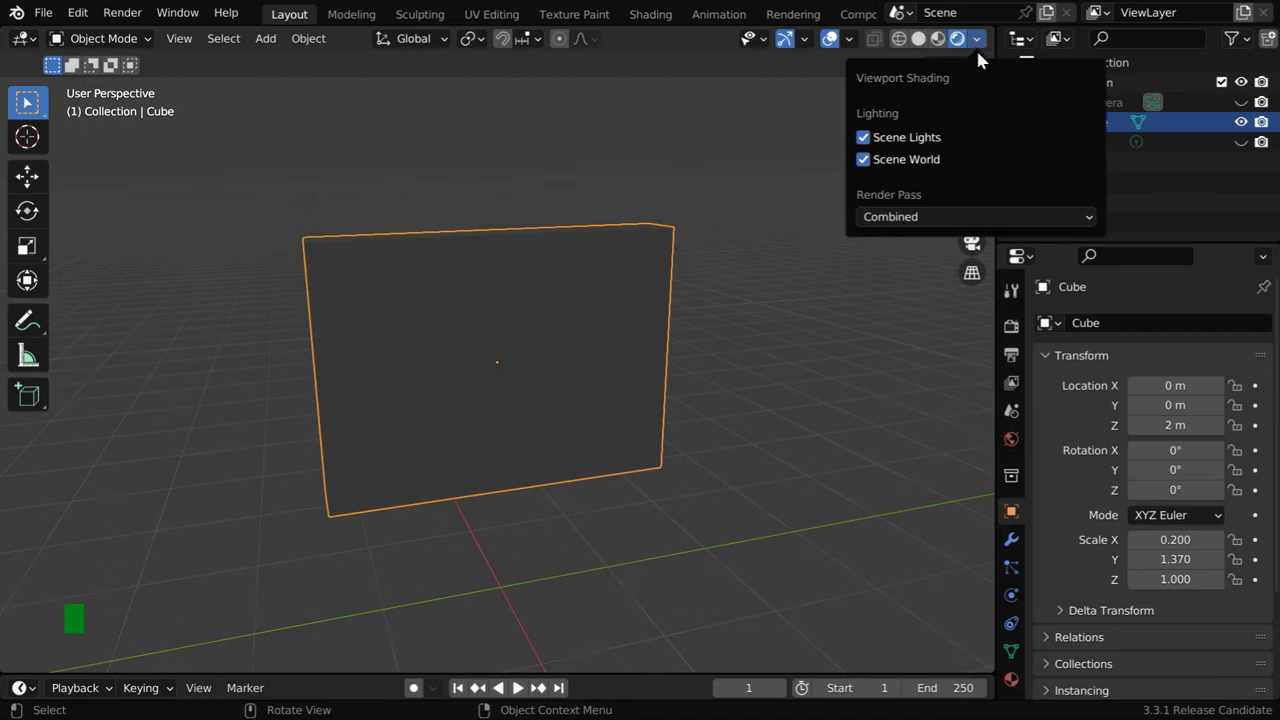
click(926, 161)
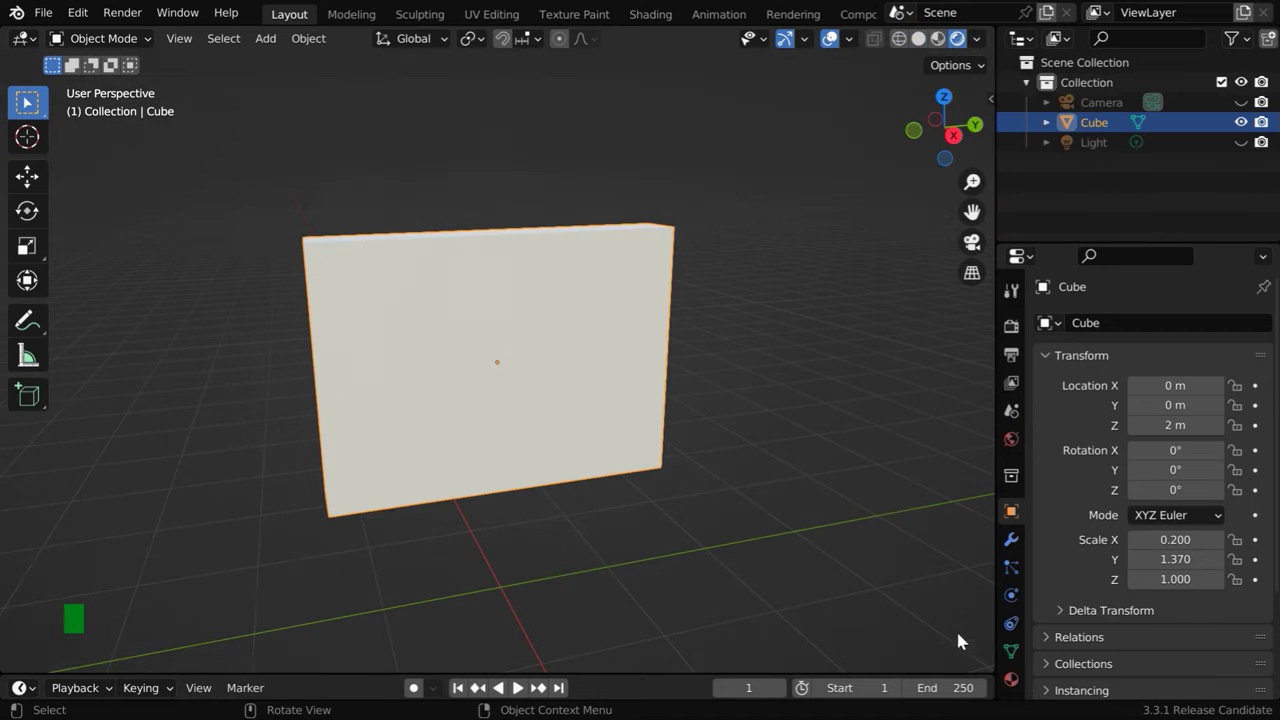
Show the cube's Material properties and orbit so the panel's broad face faces the viewer
click(1010, 680)
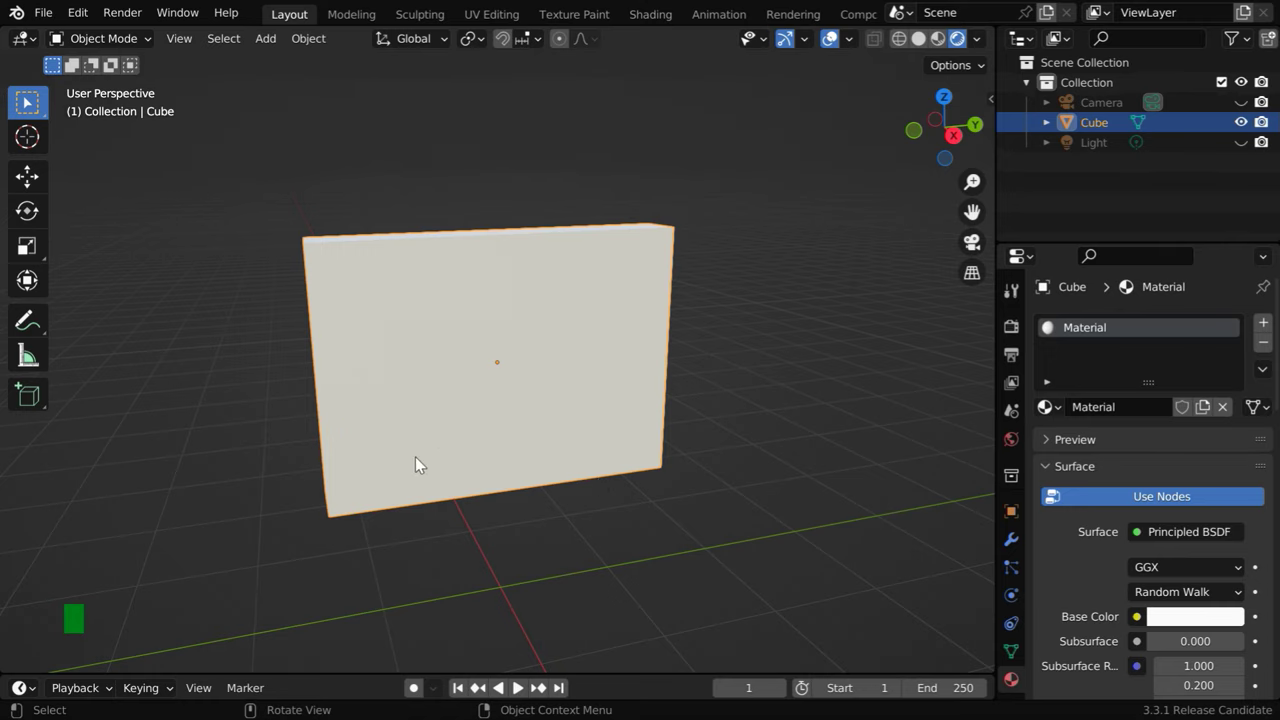
middle_drag(415, 457, 572, 478)
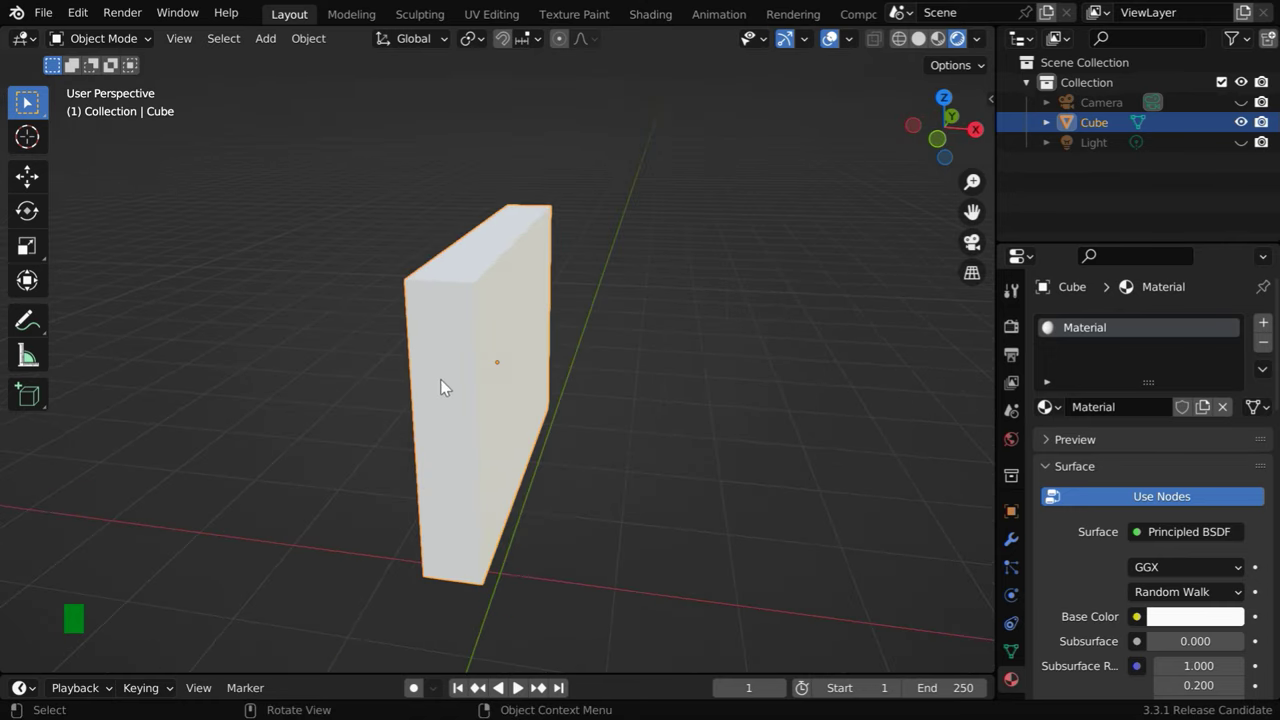
middle_drag(670, 555, 560, 540)
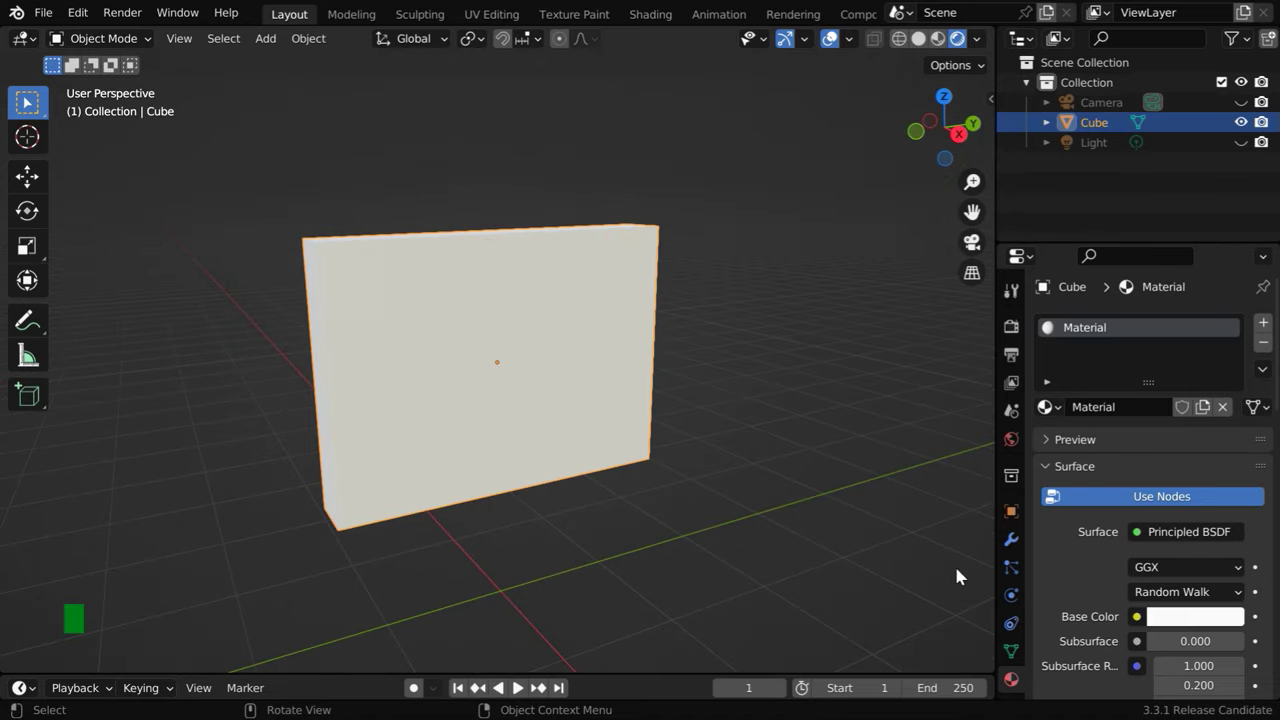
Darken the first material's Base Color by setting its value to 0.1
click(1180, 620)
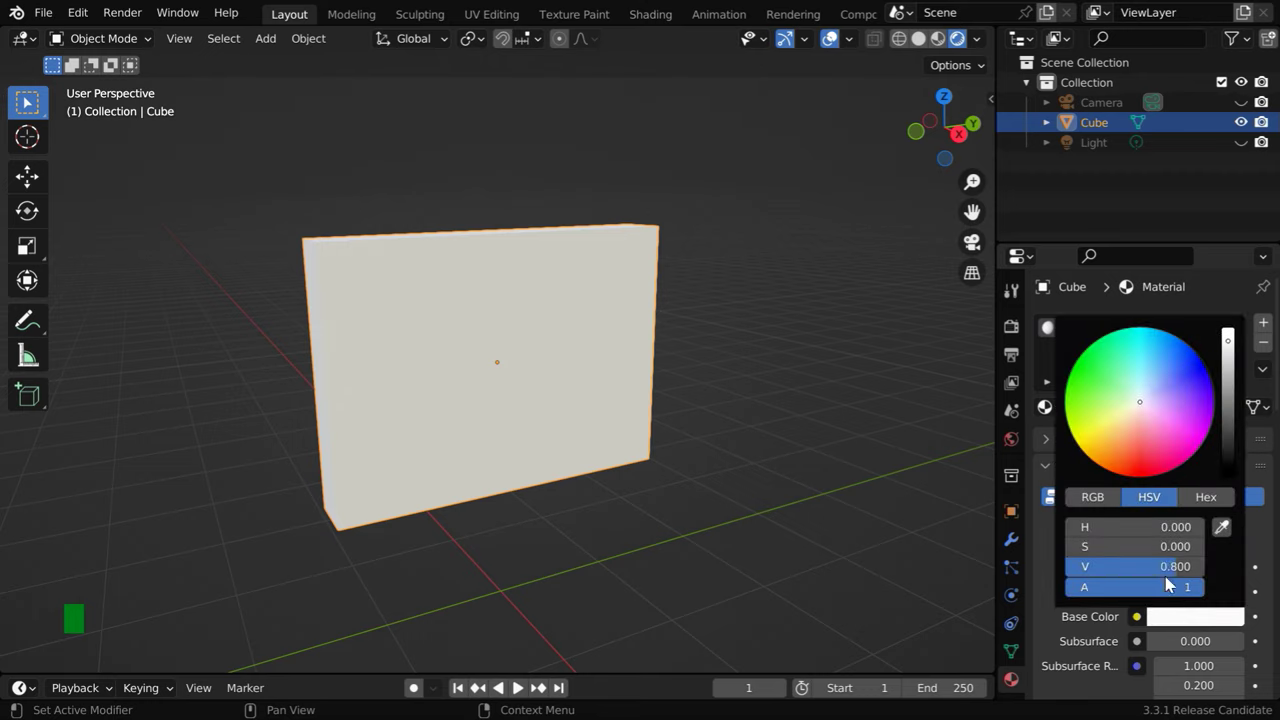
click(1165, 574)
key(BackSpace)
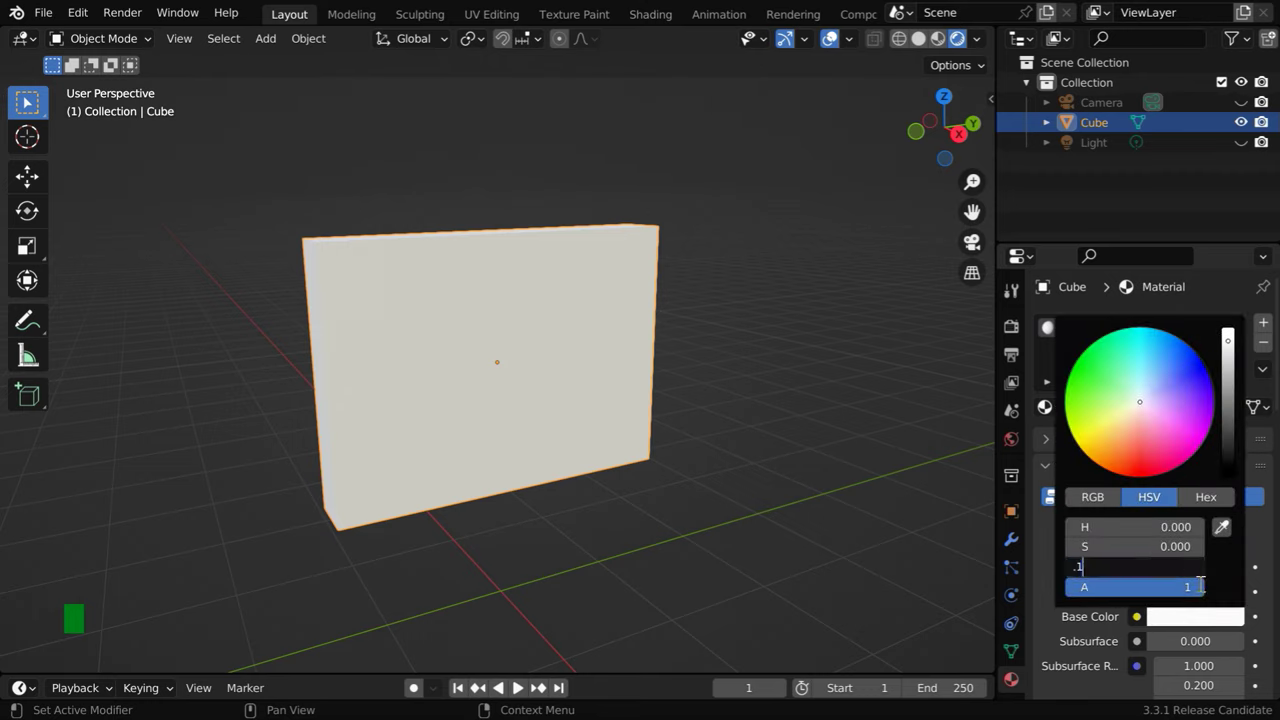
text(.1)
key(Return)
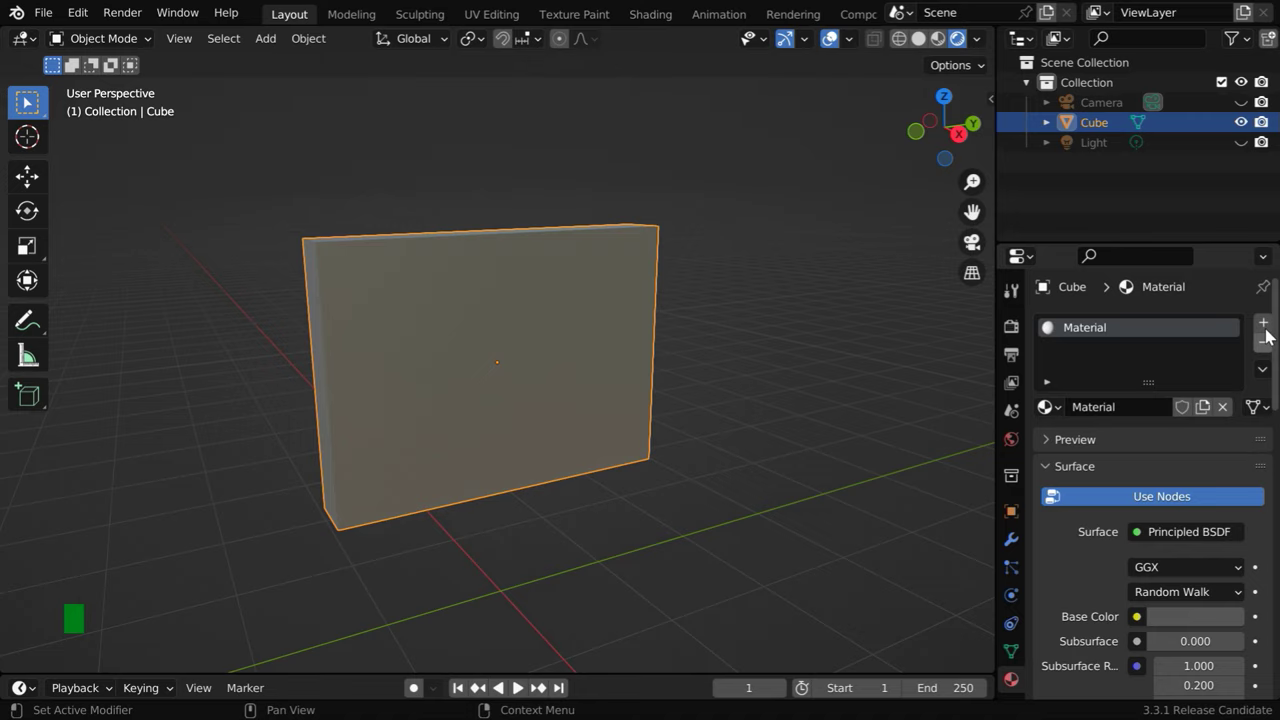
Add a second material slot holding a new Material.001
click(1263, 324)
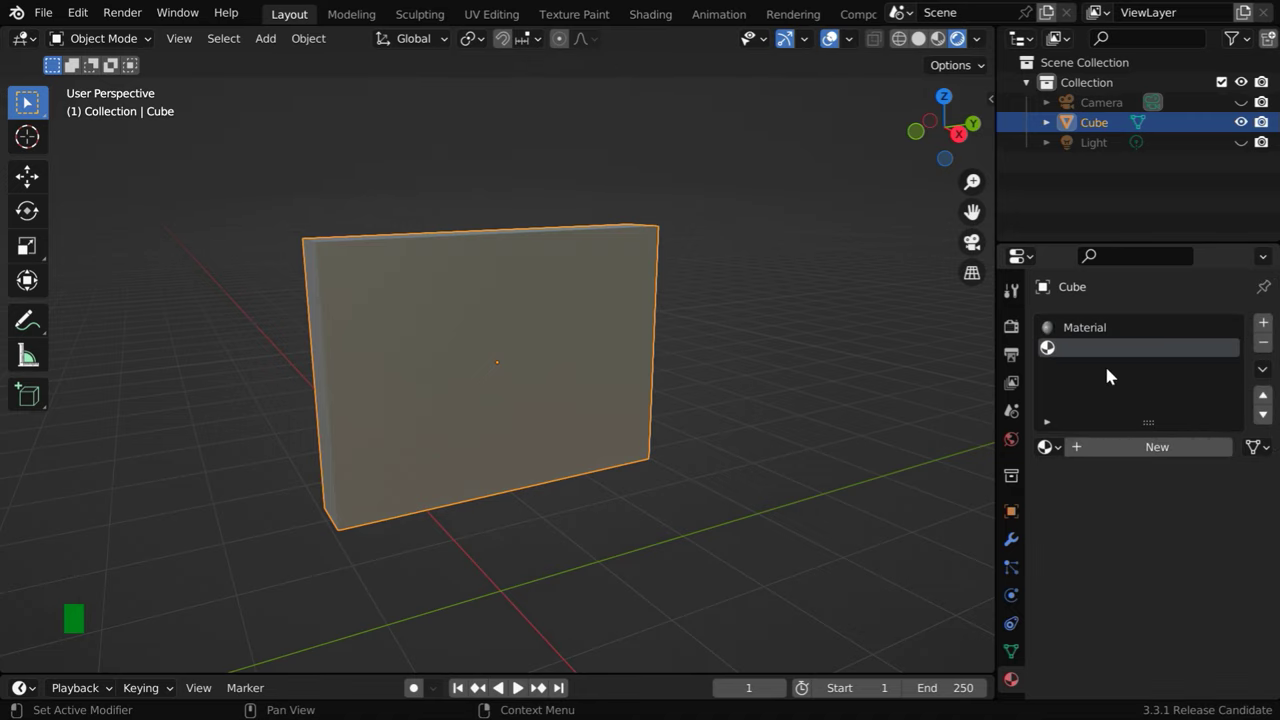
click(1150, 447)
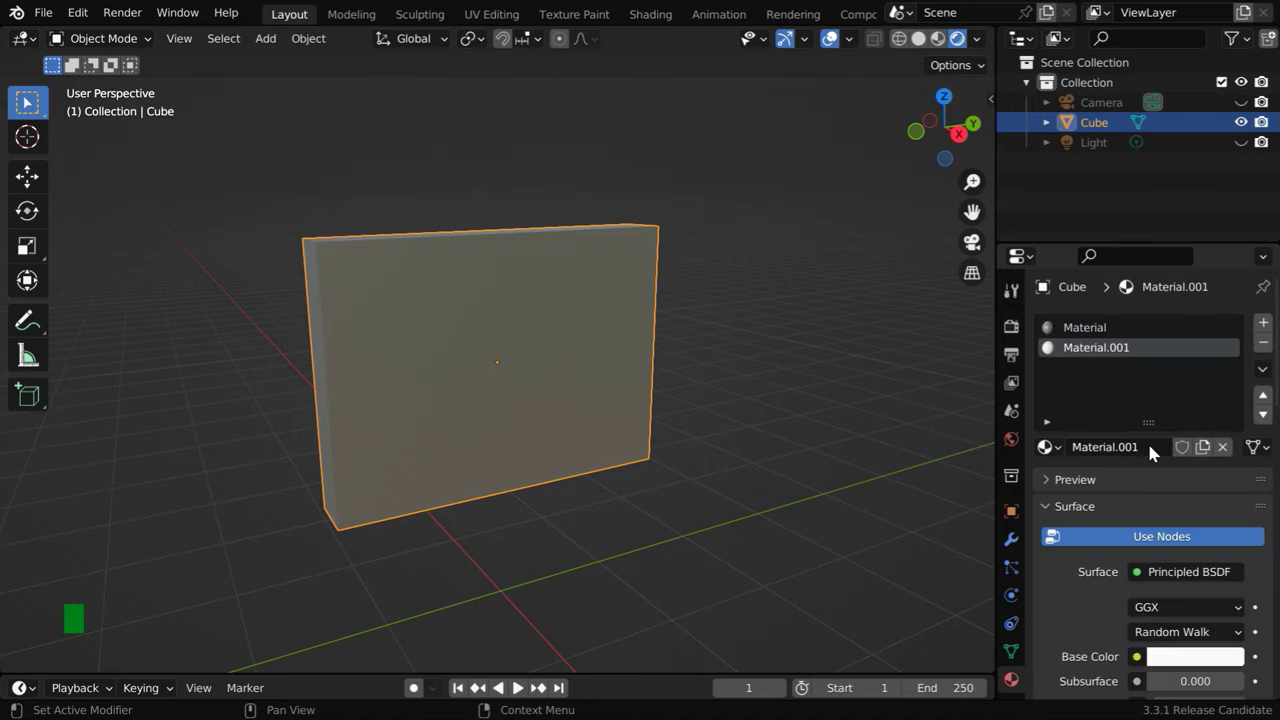
scroll(1160, 507, down, 3)
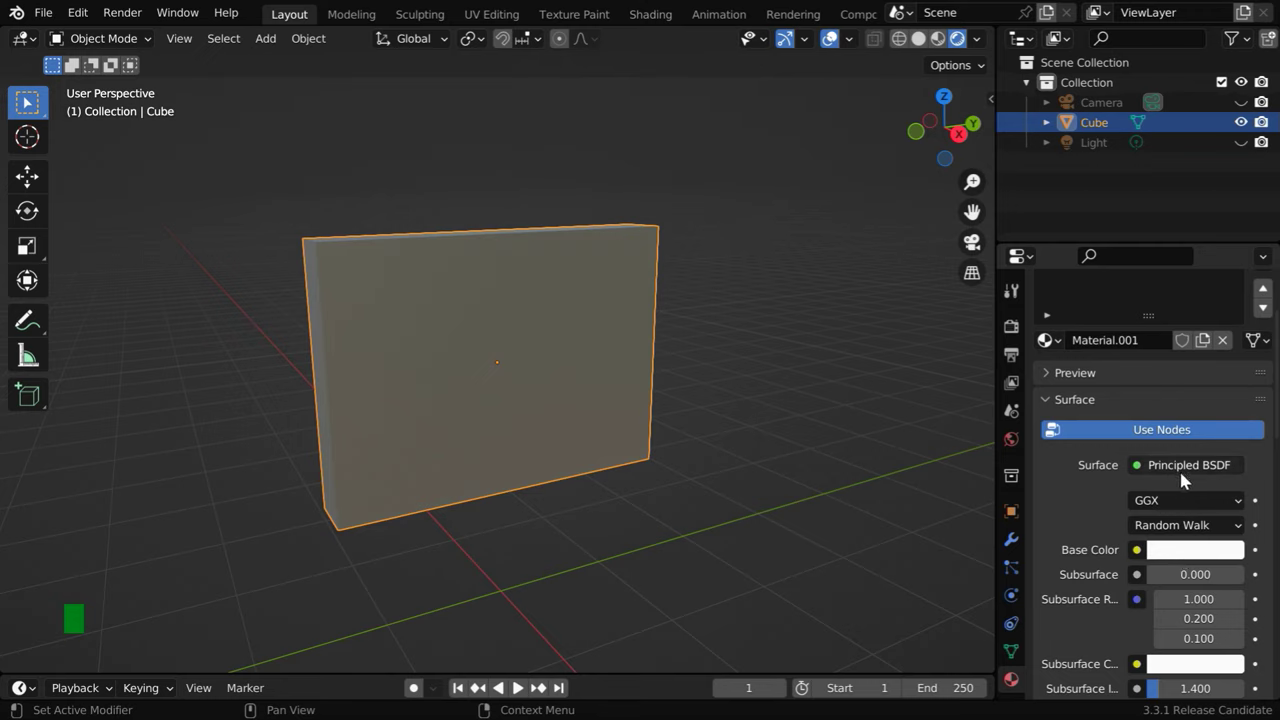
Feed Material.001's Base Color from an Image Texture loading Tom & Jerry.mp4
click(1137, 550)
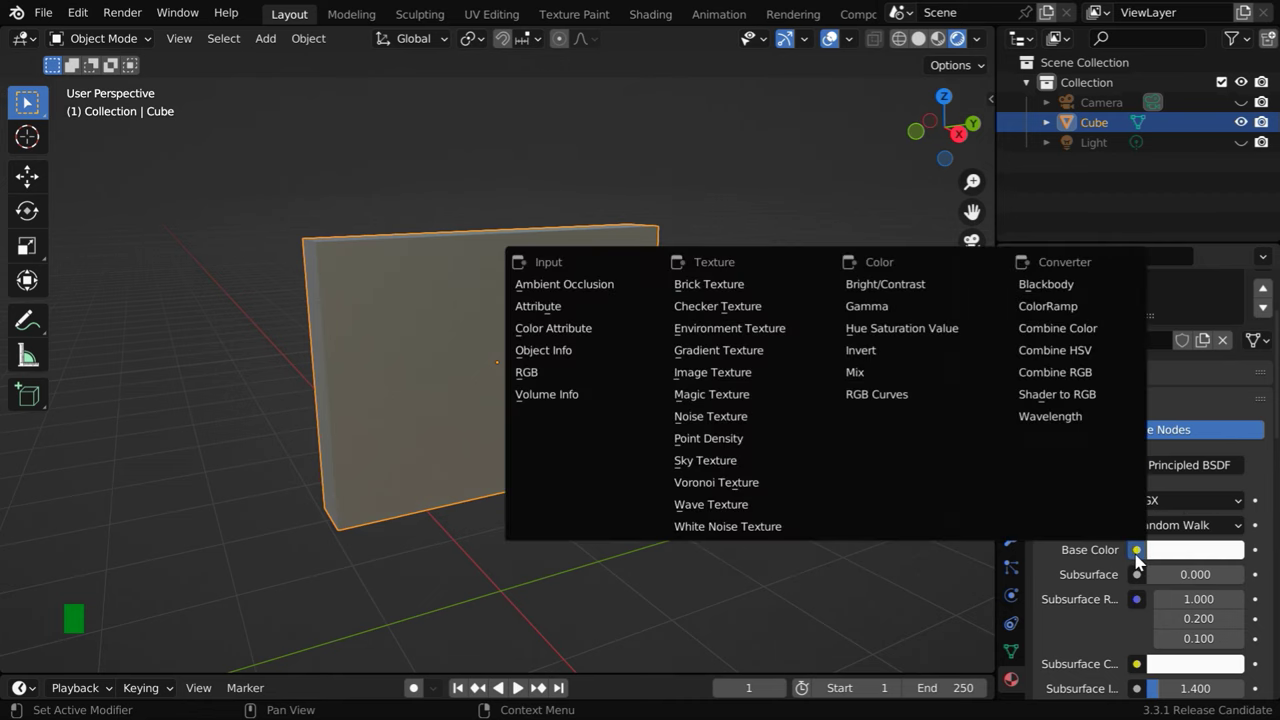
click(743, 374)
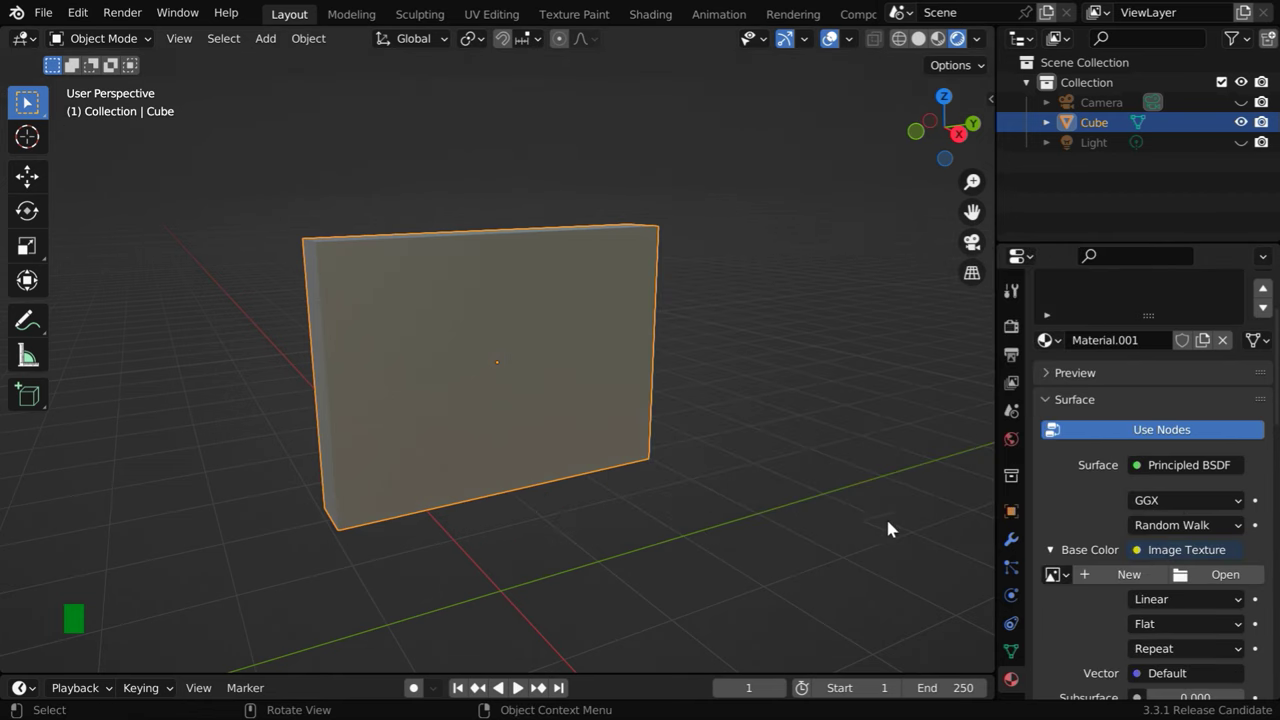
click(1222, 574)
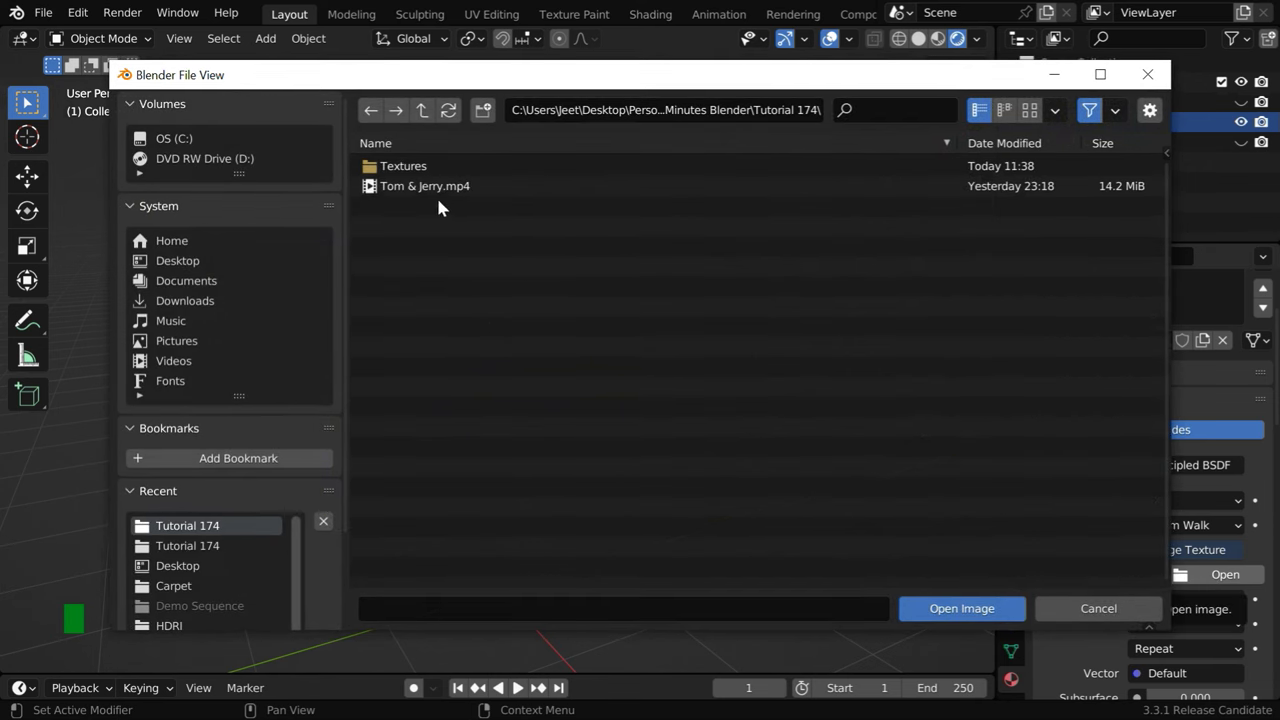
click(474, 192)
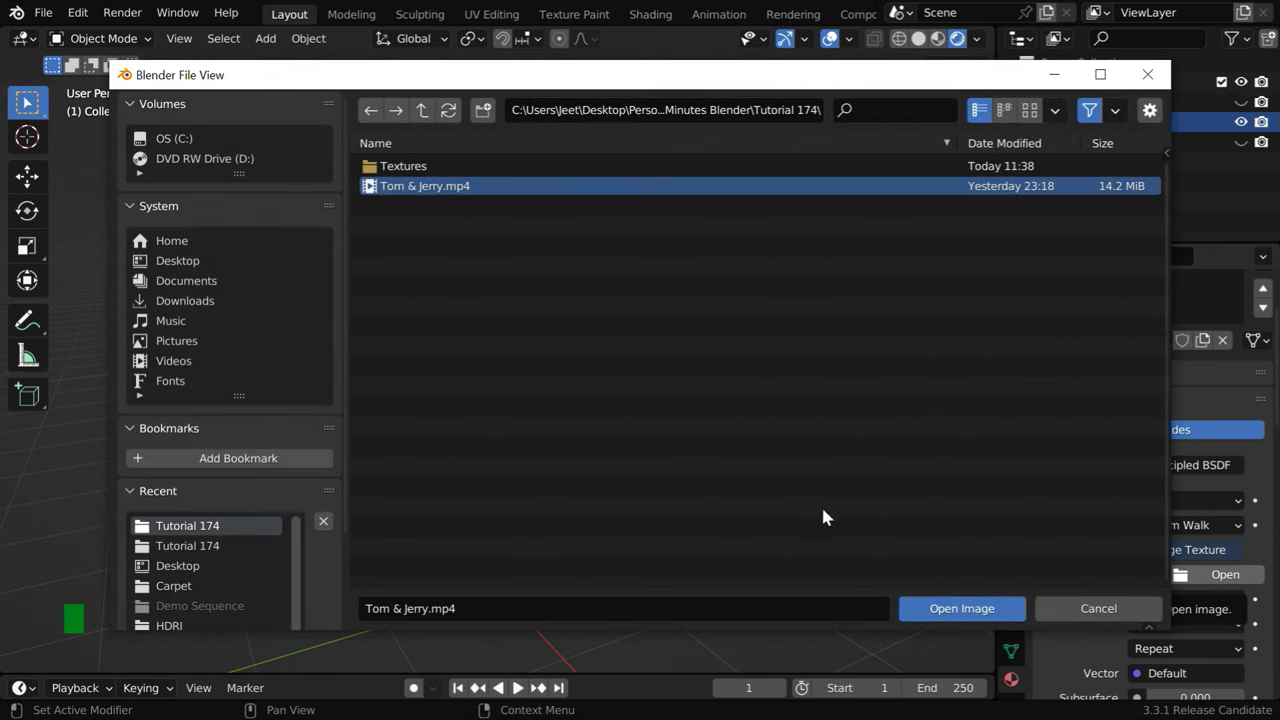
click(963, 606)
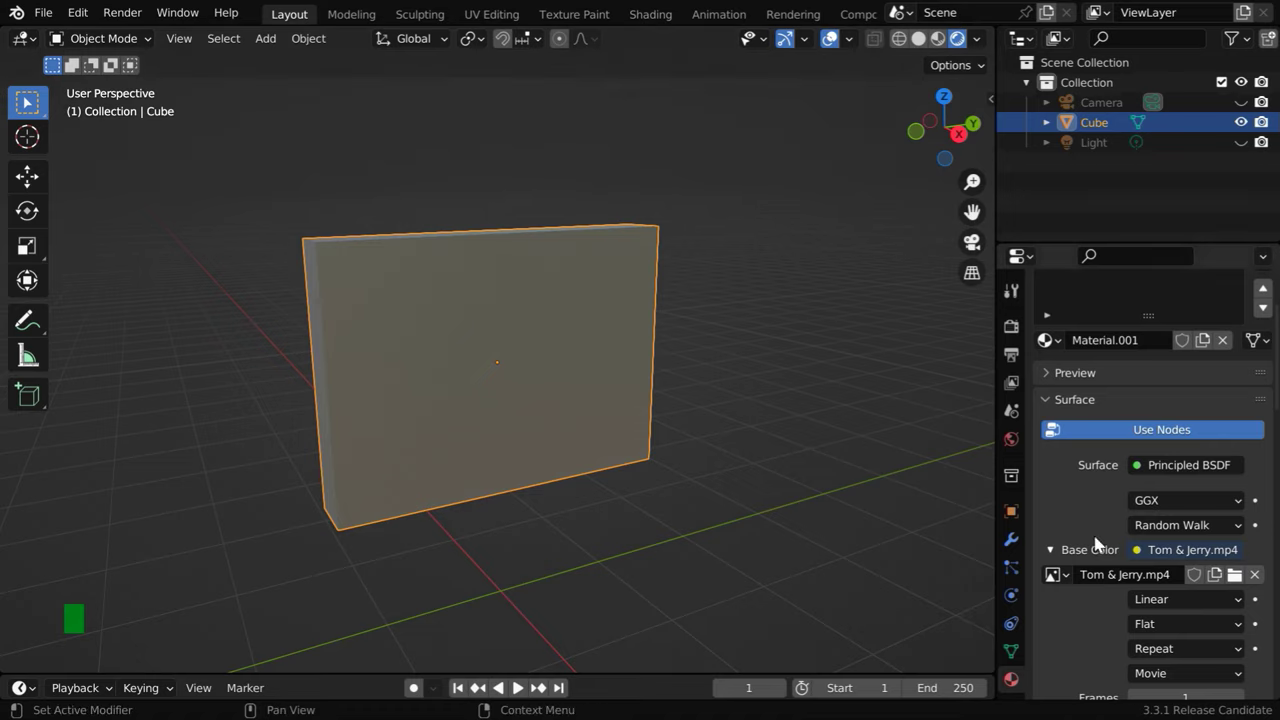
scroll(1100, 545, up, 3)
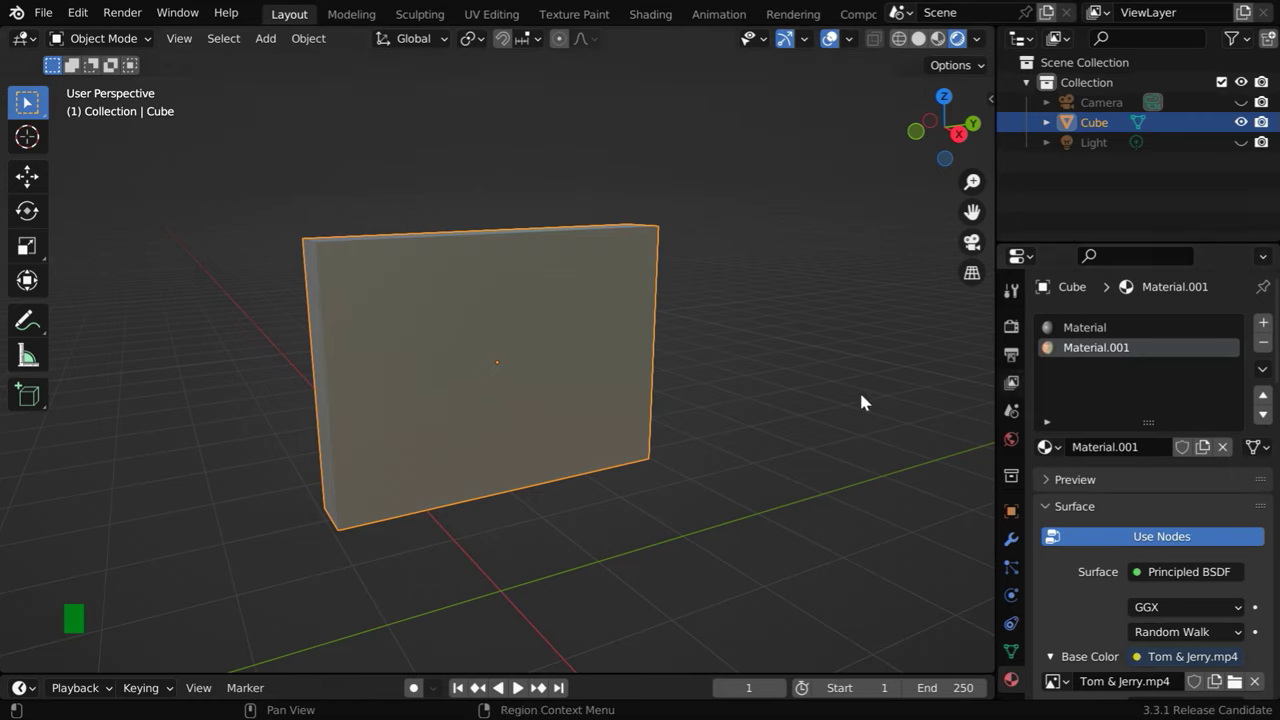
In Edit Mode face select, select only the front face and assign Material.001 to it
click(146, 38)
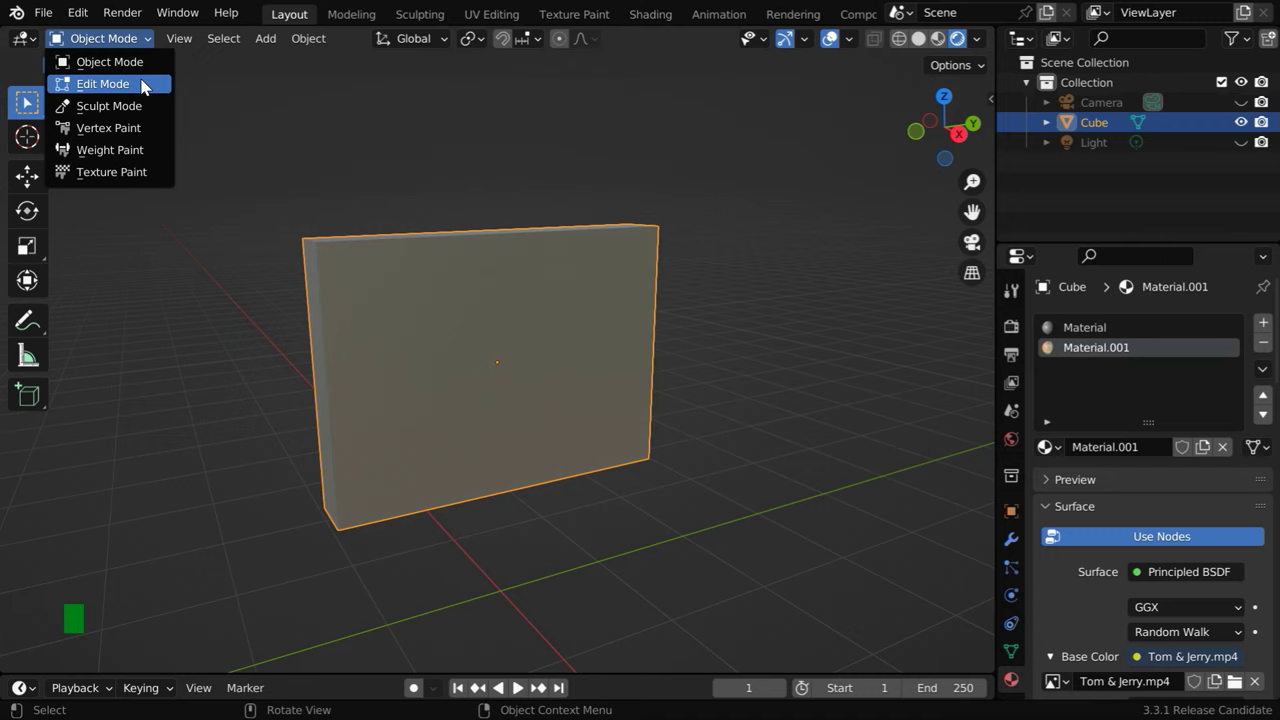
click(143, 83)
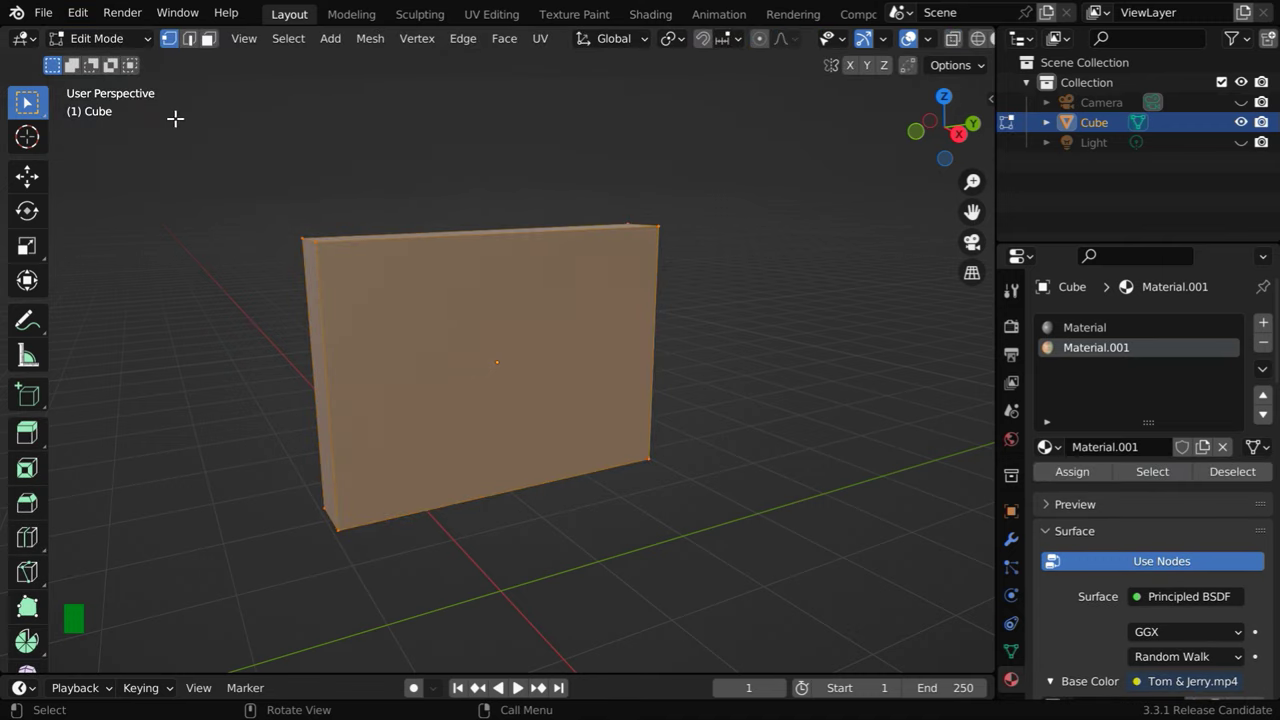
click(209, 41)
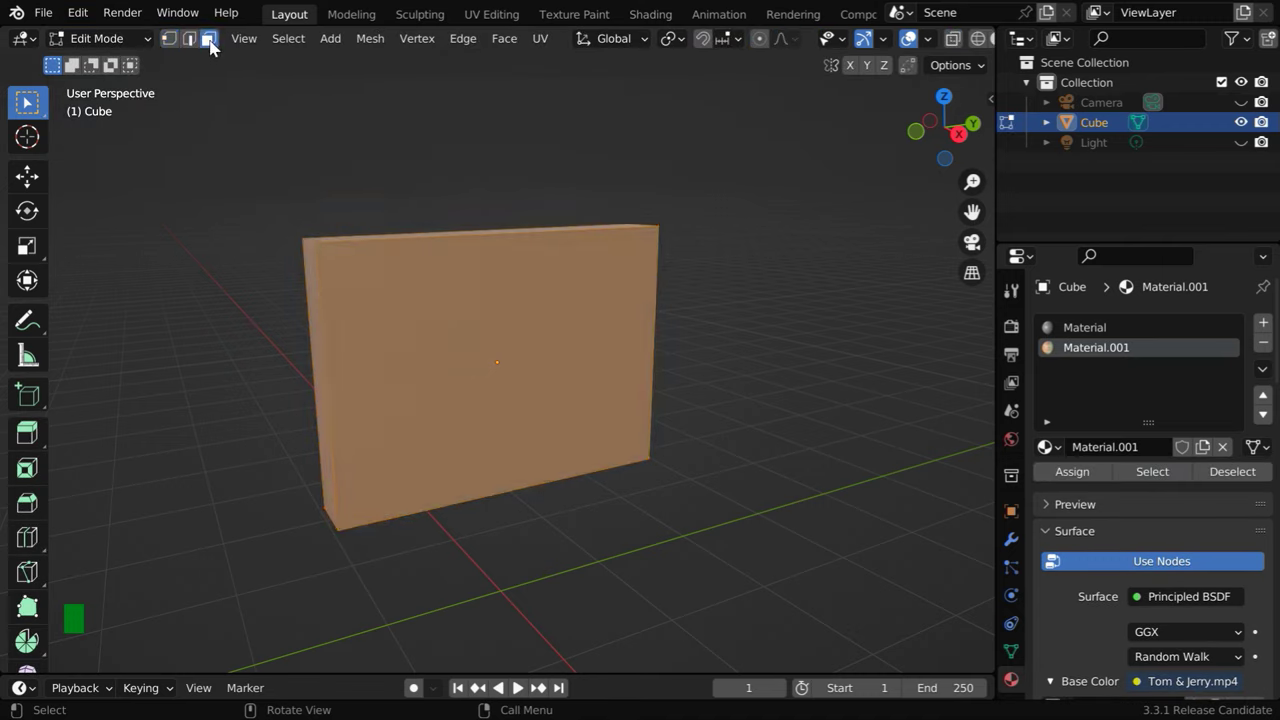
click(762, 402)
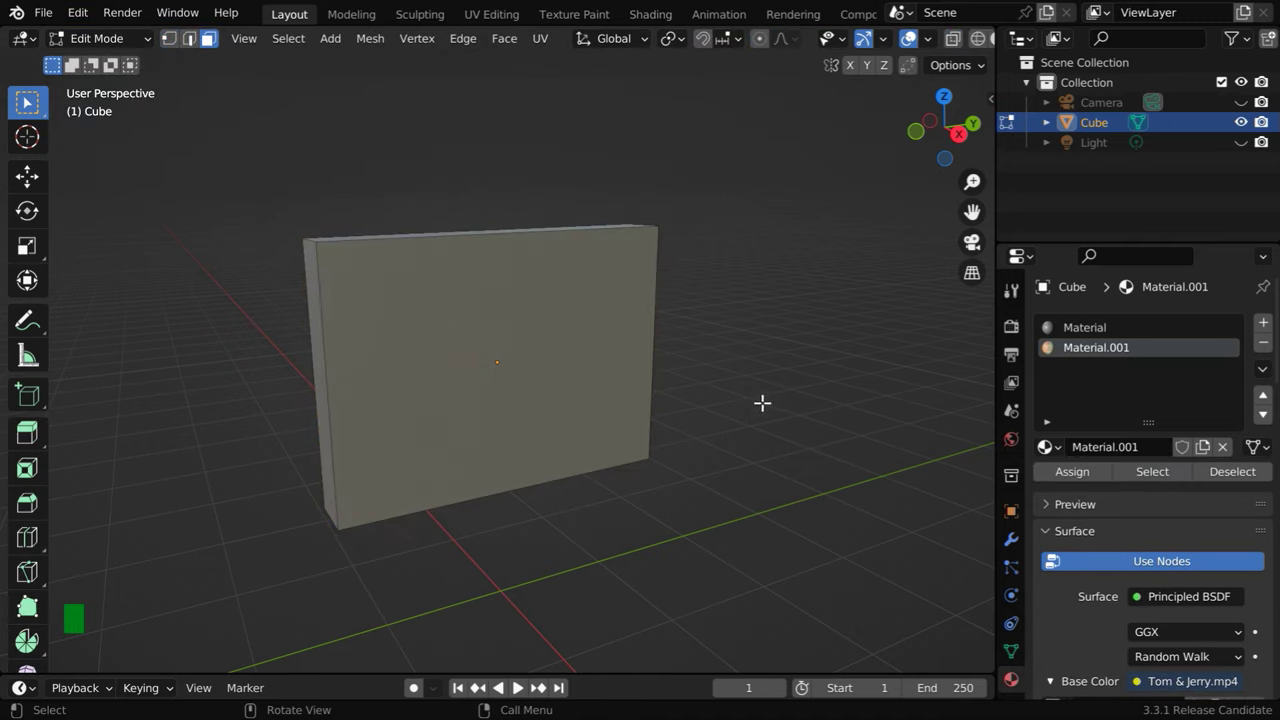
click(524, 395)
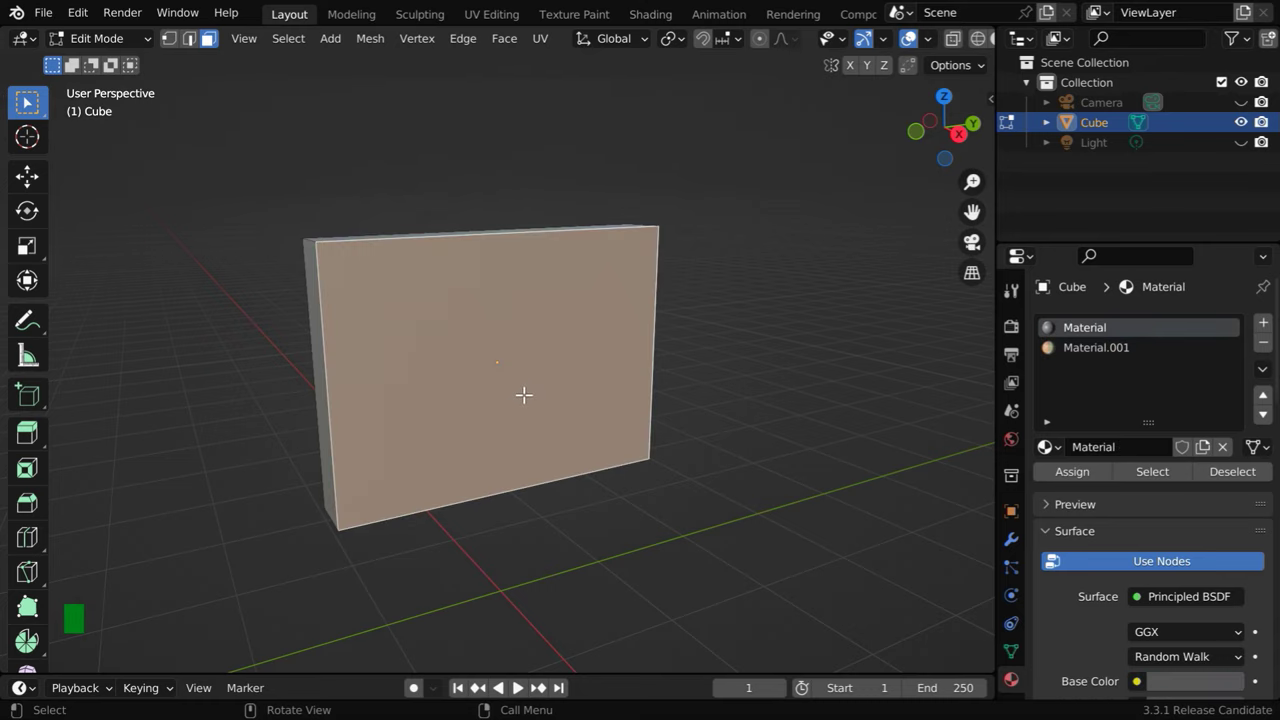
click(1100, 349)
click(1079, 478)
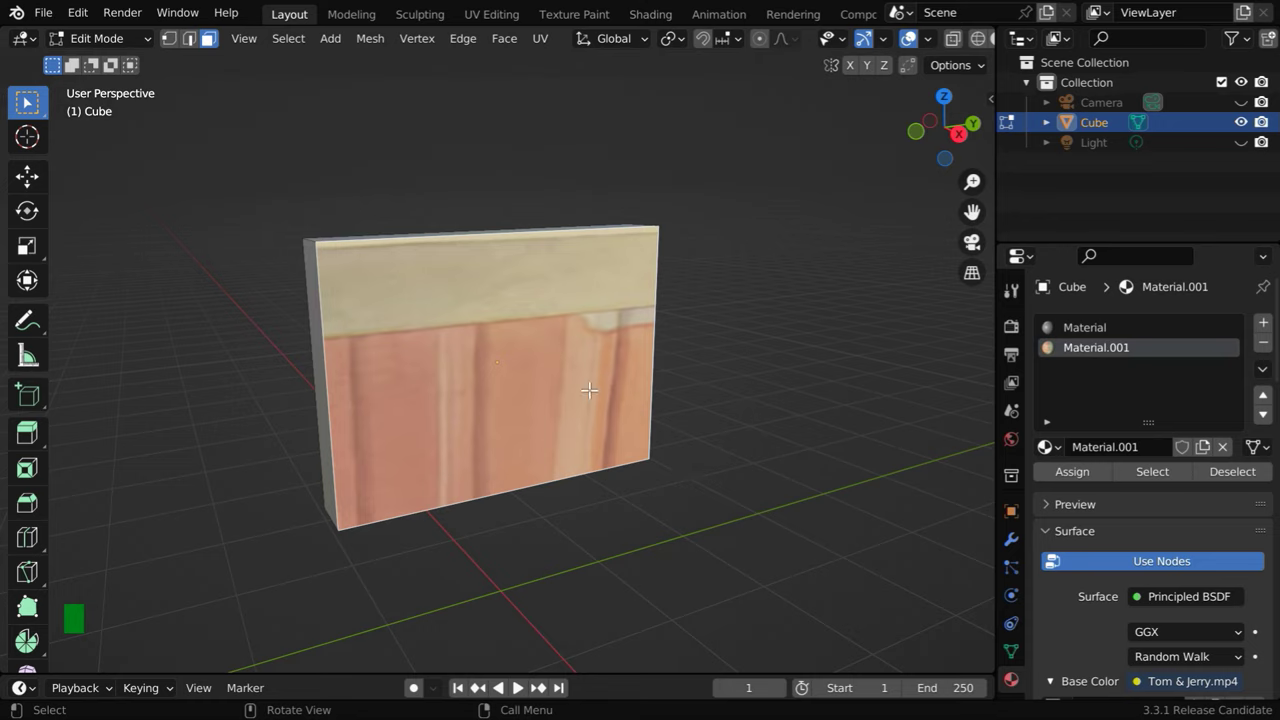
Set Material.001's Specular to 0.1
scroll(1100, 572, down, 7)
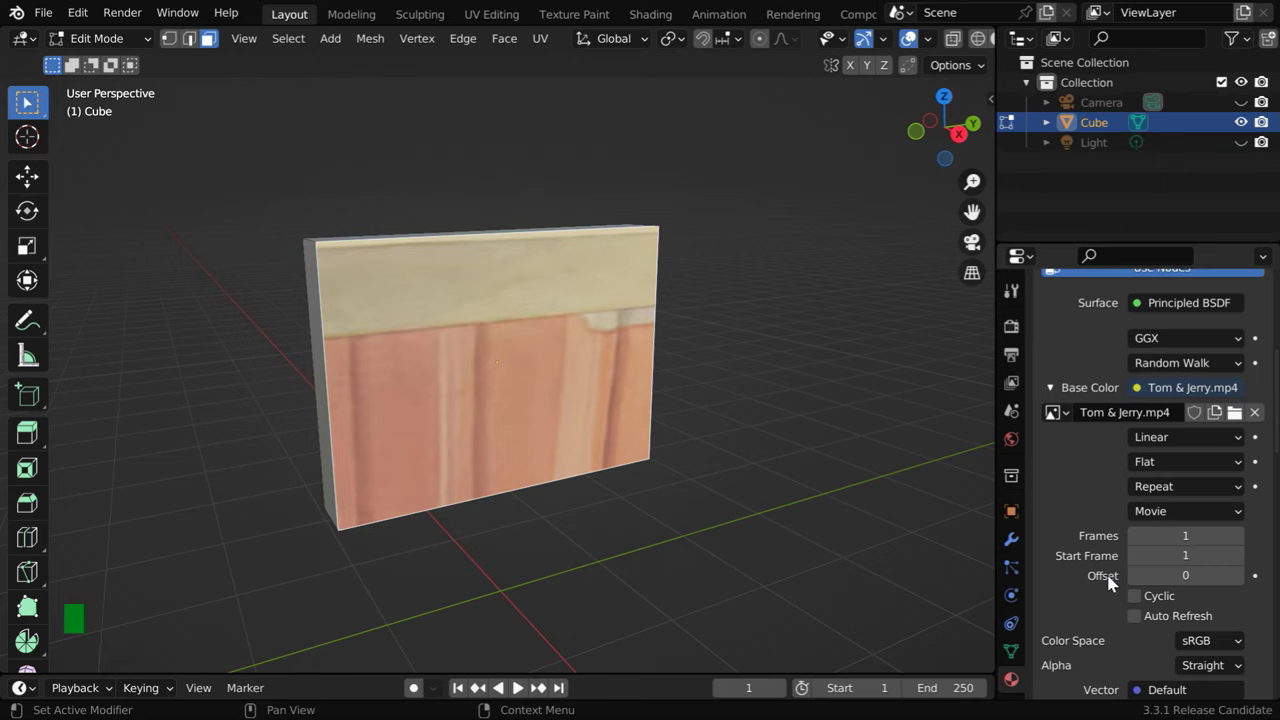
scroll(1108, 580, down, 8)
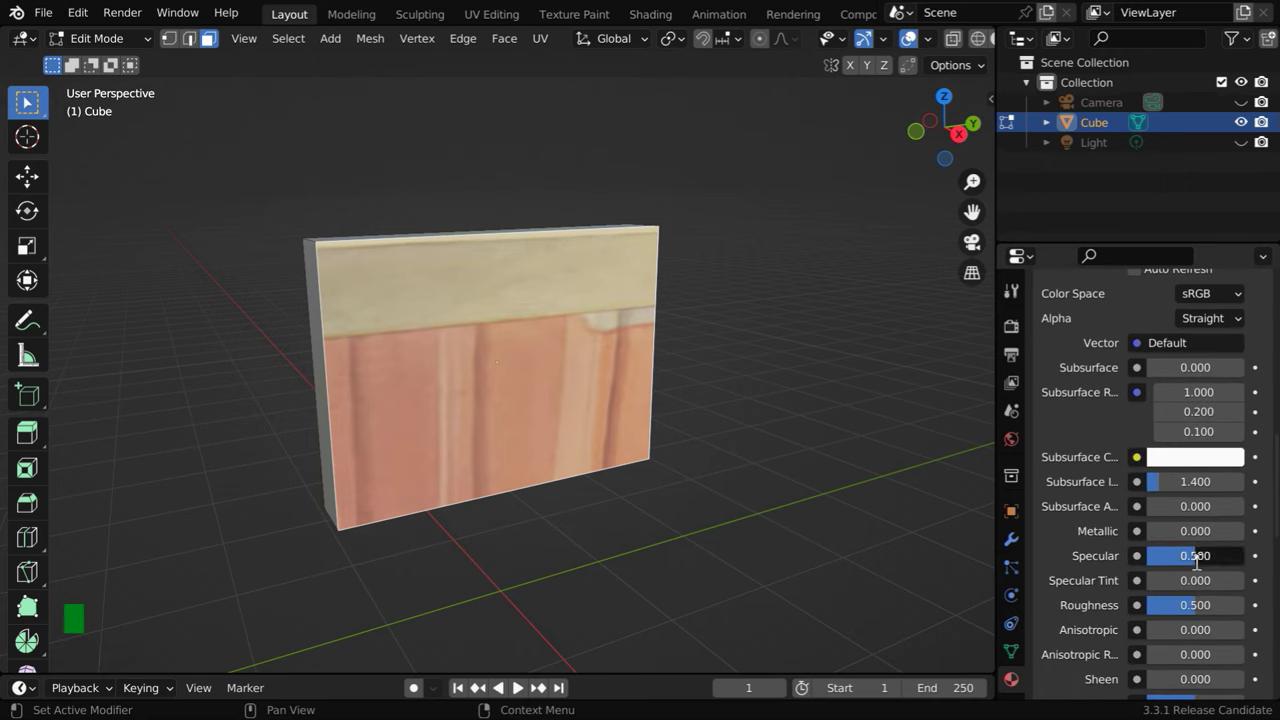
text(0.1)
key(Return)
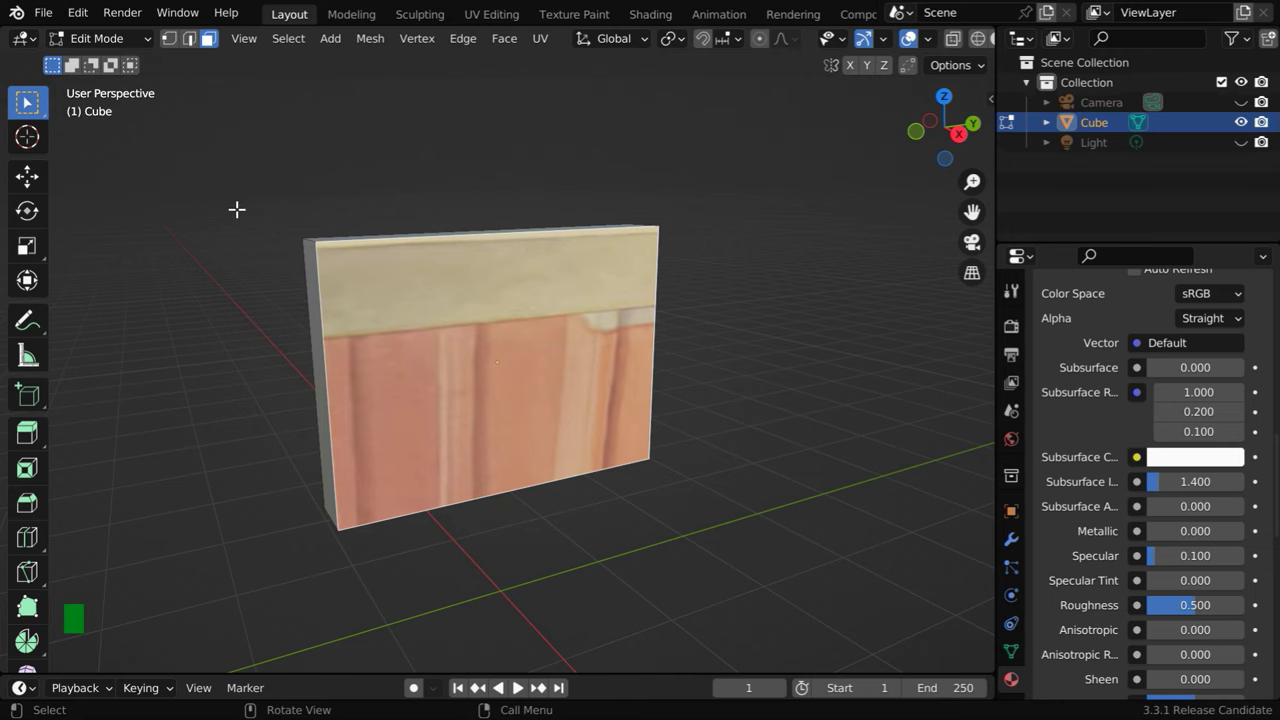
Split the 3D viewport into two side-by-side areas
drag(7, 44, 565, 135)
scroll(723, 451, up, 1)
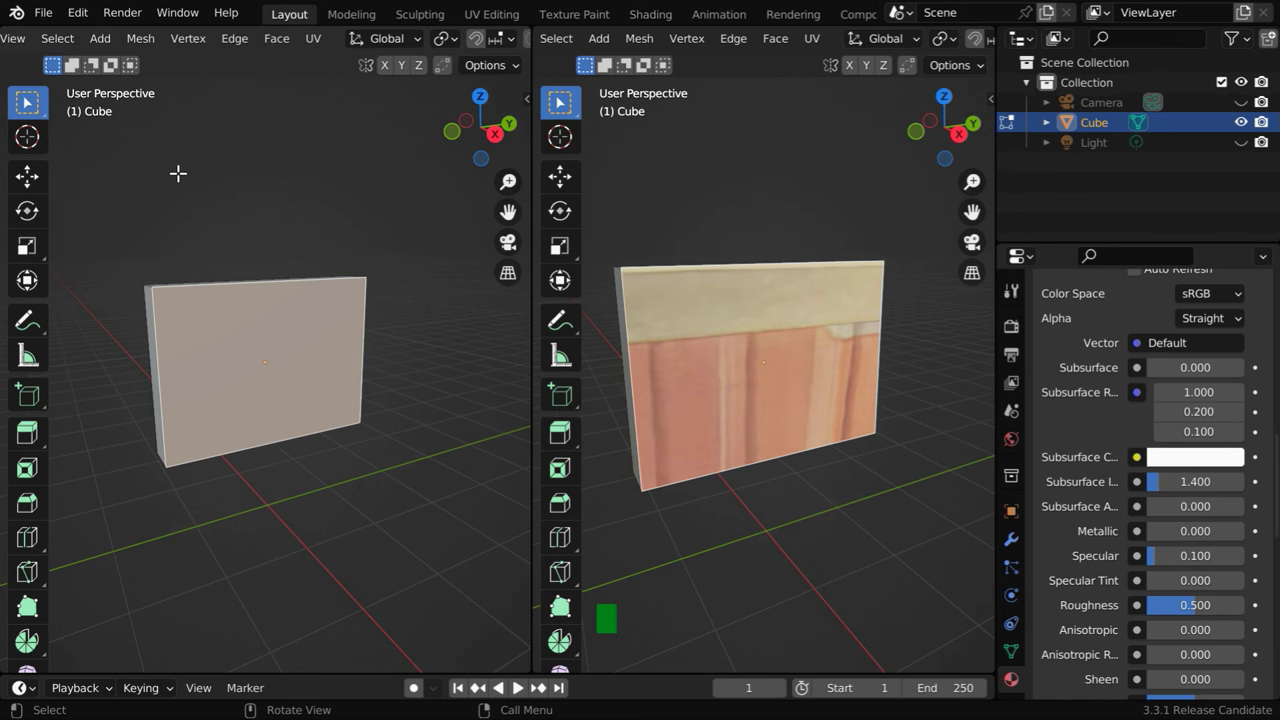
scroll(70, 45, up, 3)
scroll(73, 46, down, 3)
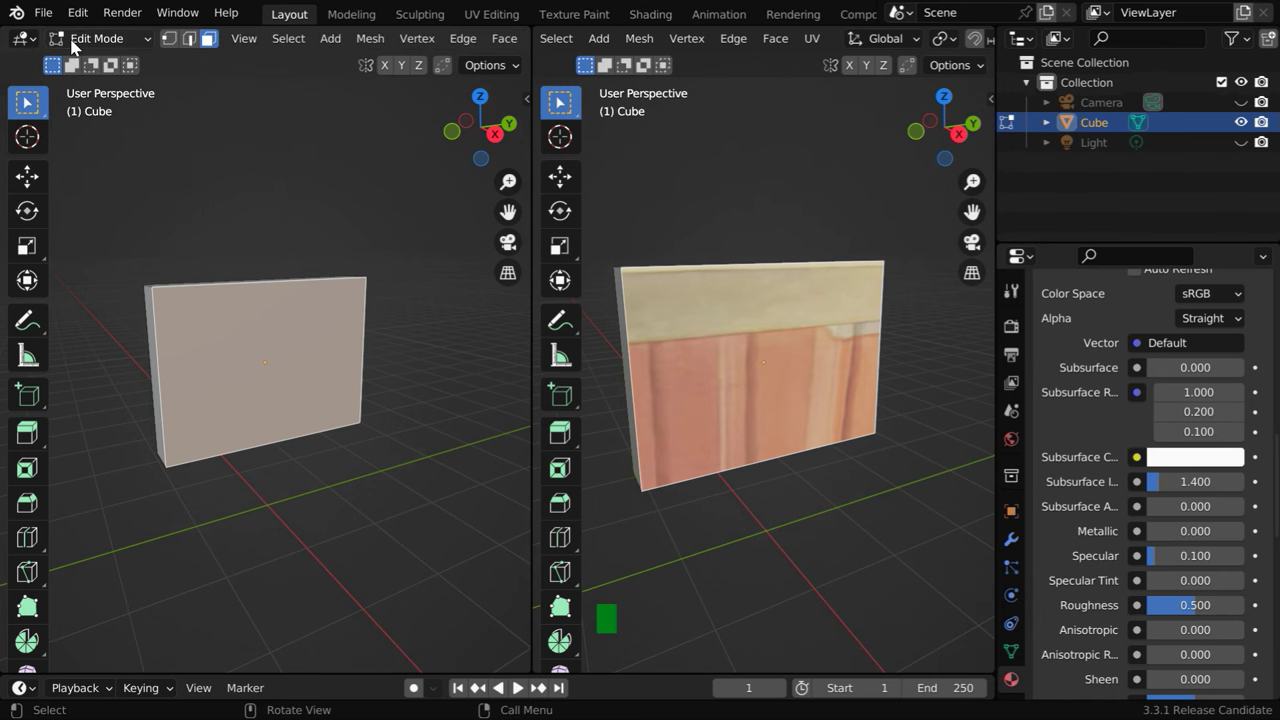
click(22, 38)
Turn the left area into a UV Editor and unwrap the front face onto the video frame
click(66, 139)
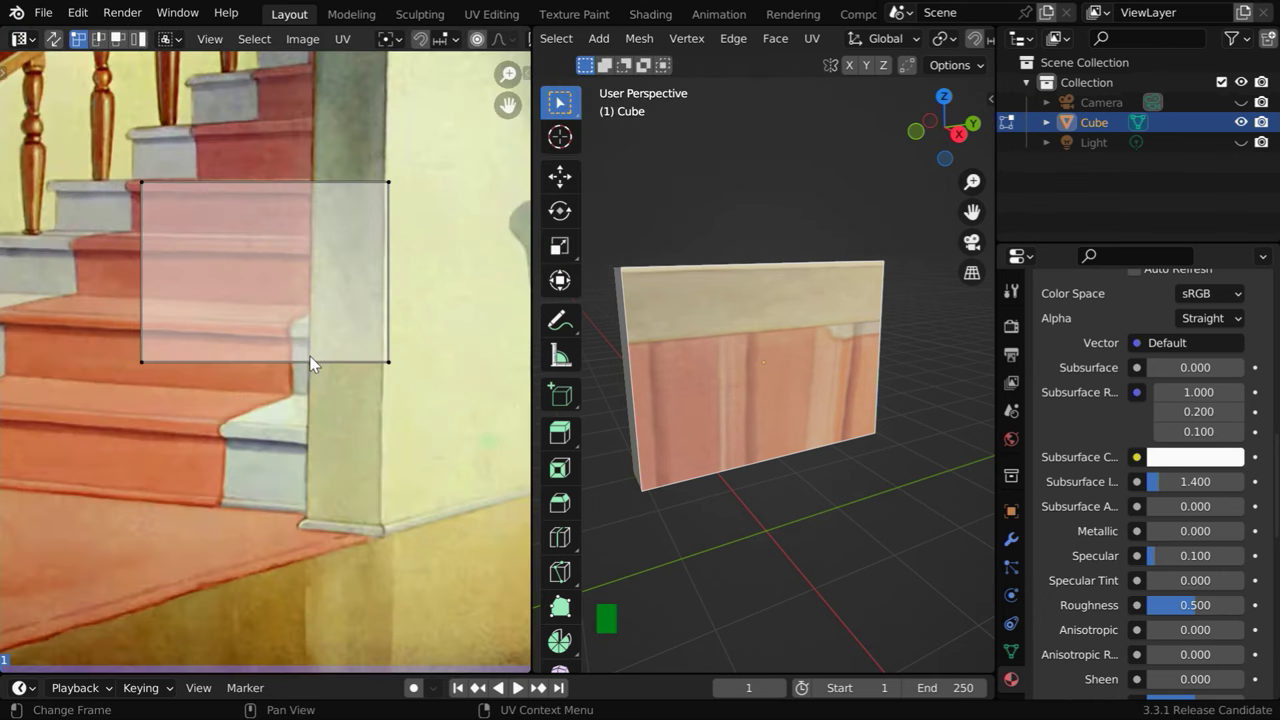
scroll(310, 362, down, 4)
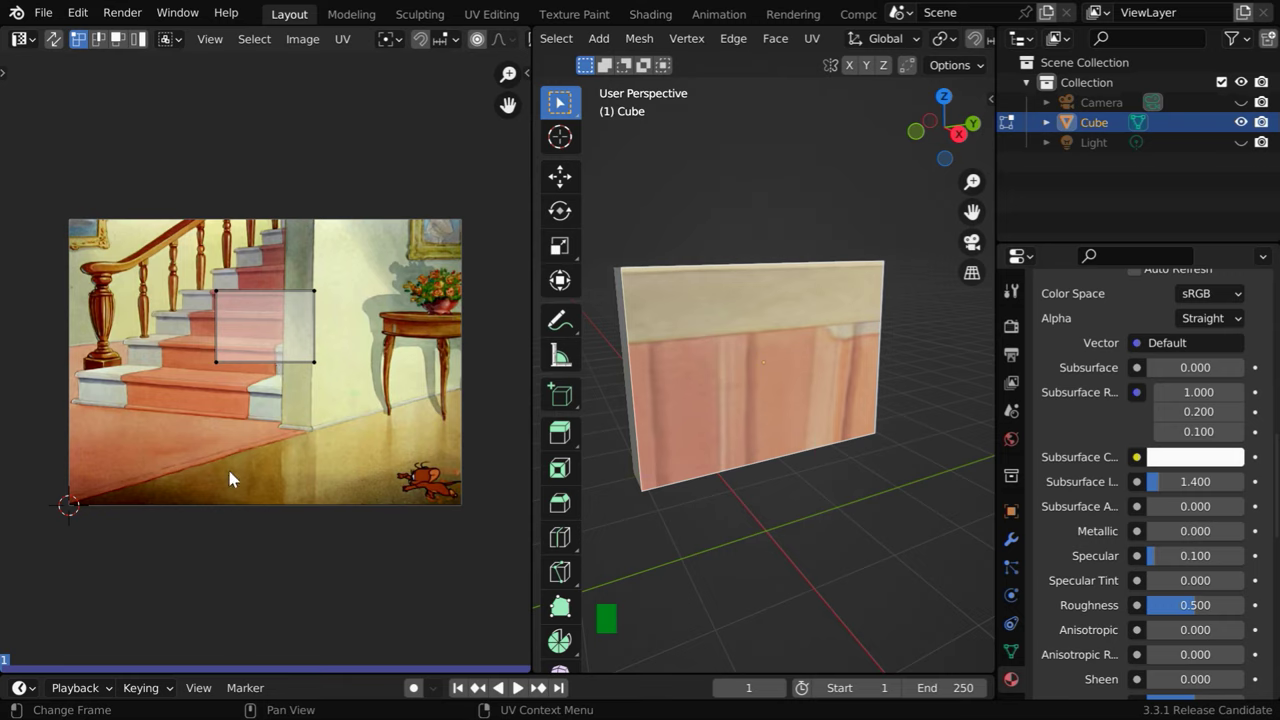
click(812, 40)
click(840, 62)
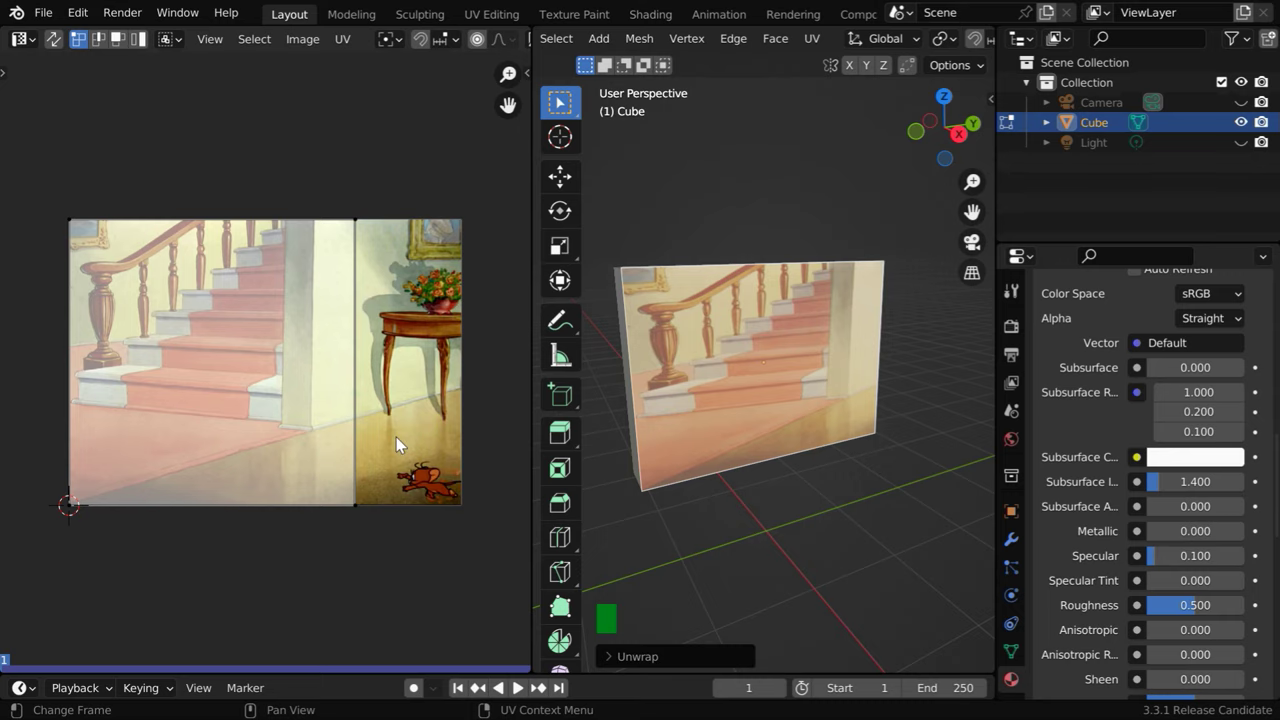
scroll(695, 40, left, 5)
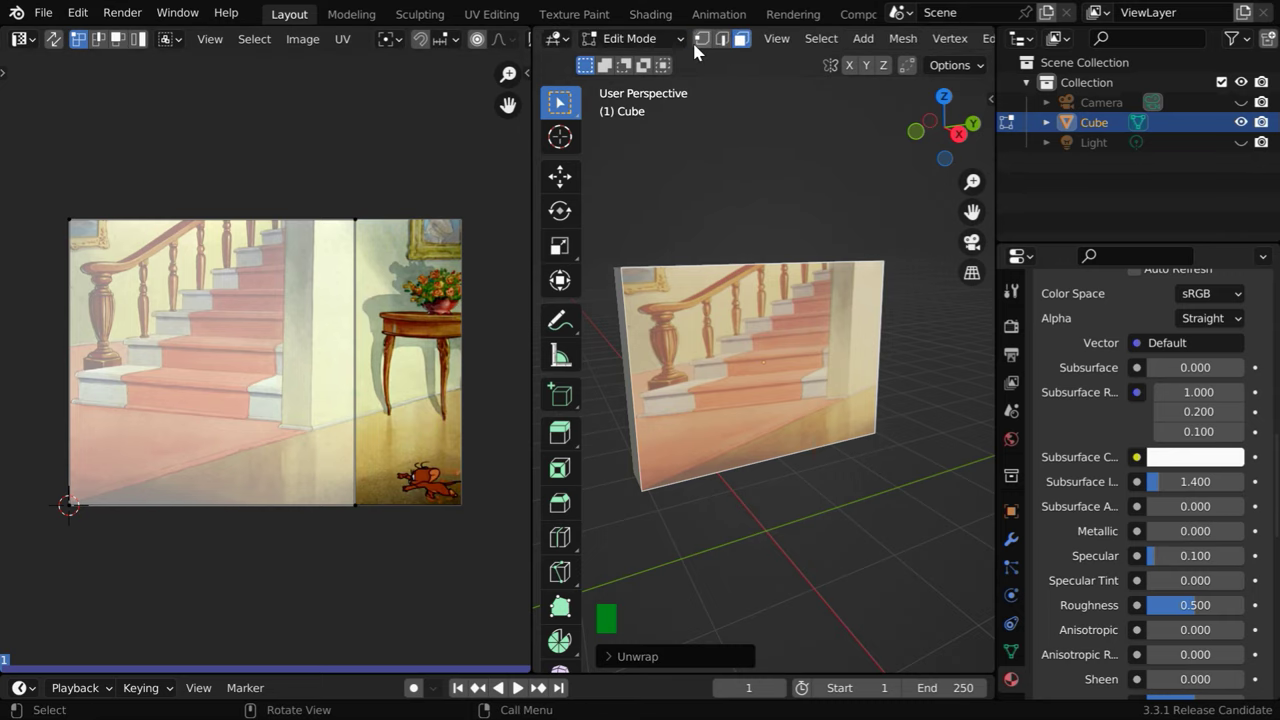
click(670, 38)
Return to Object Mode and apply the cube's scale
click(676, 57)
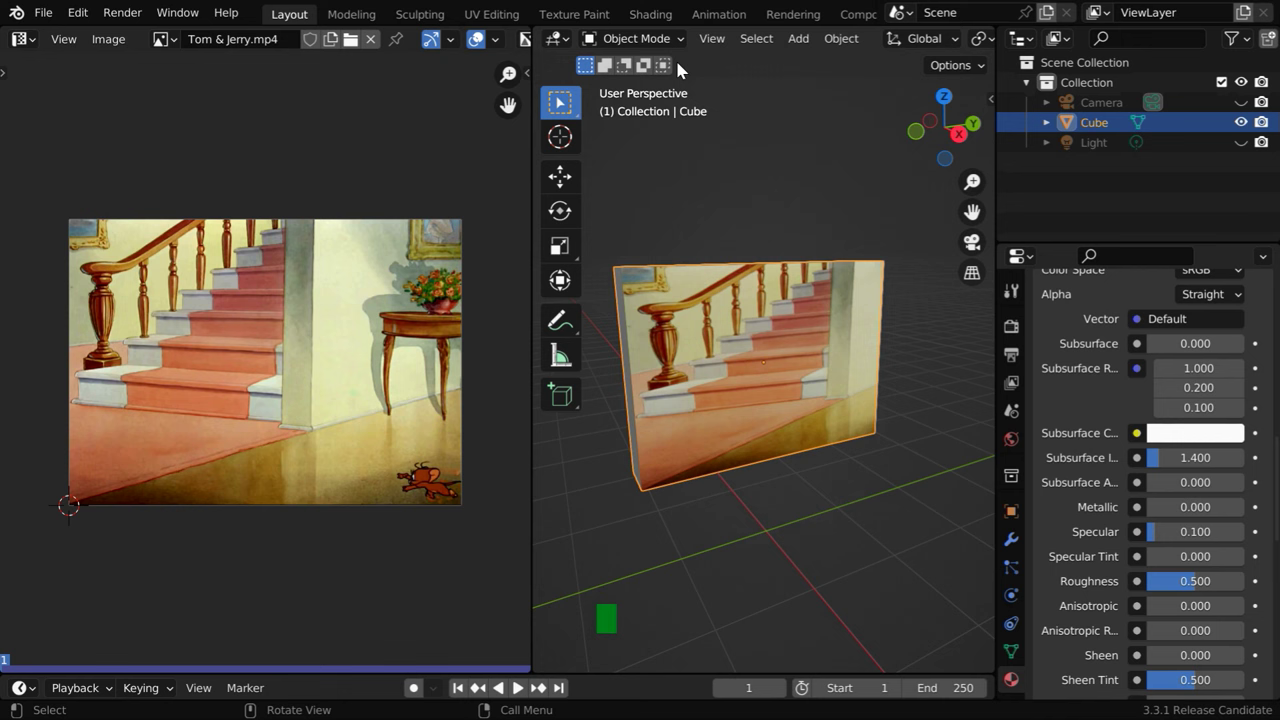
click(843, 40)
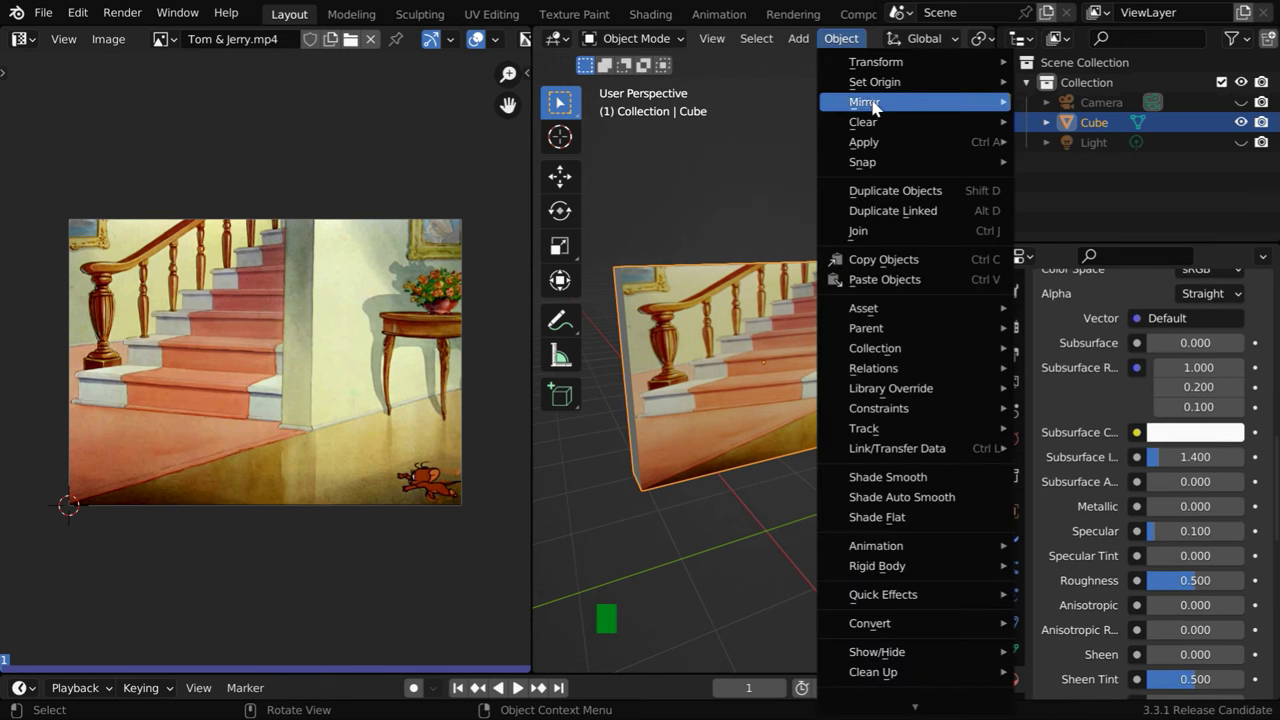
mouse_move(1003, 146)
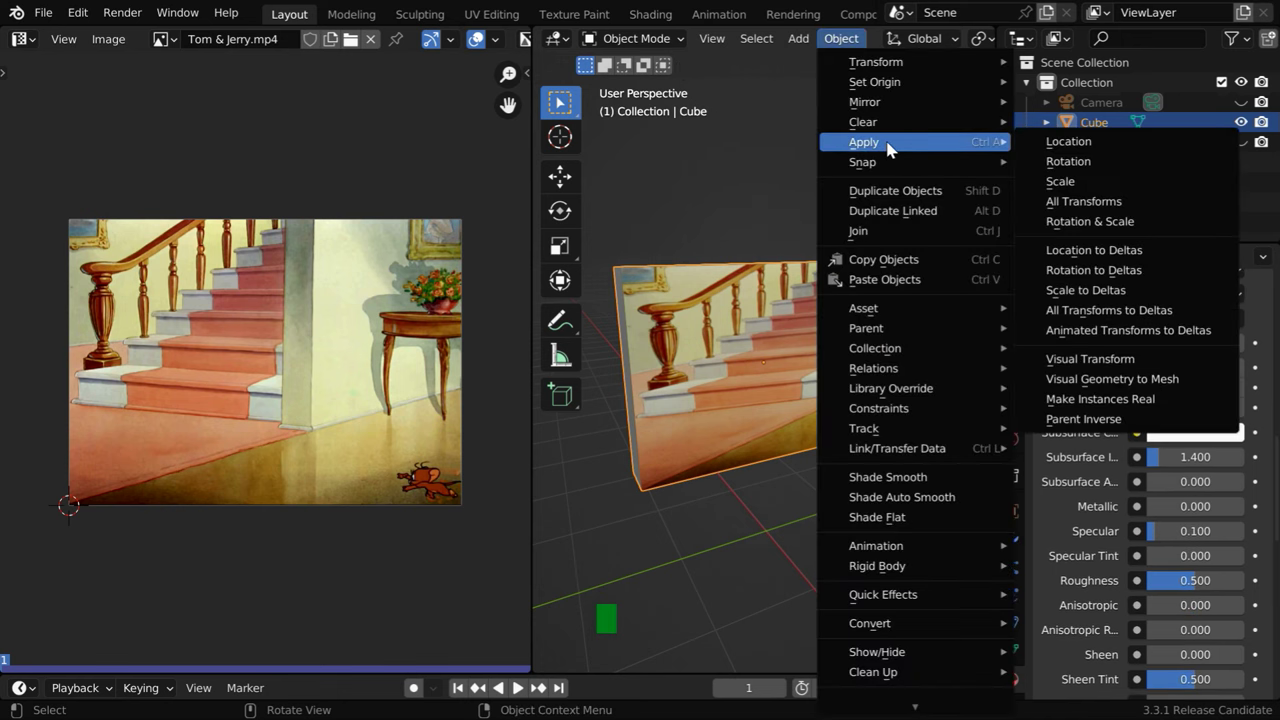
click(1088, 184)
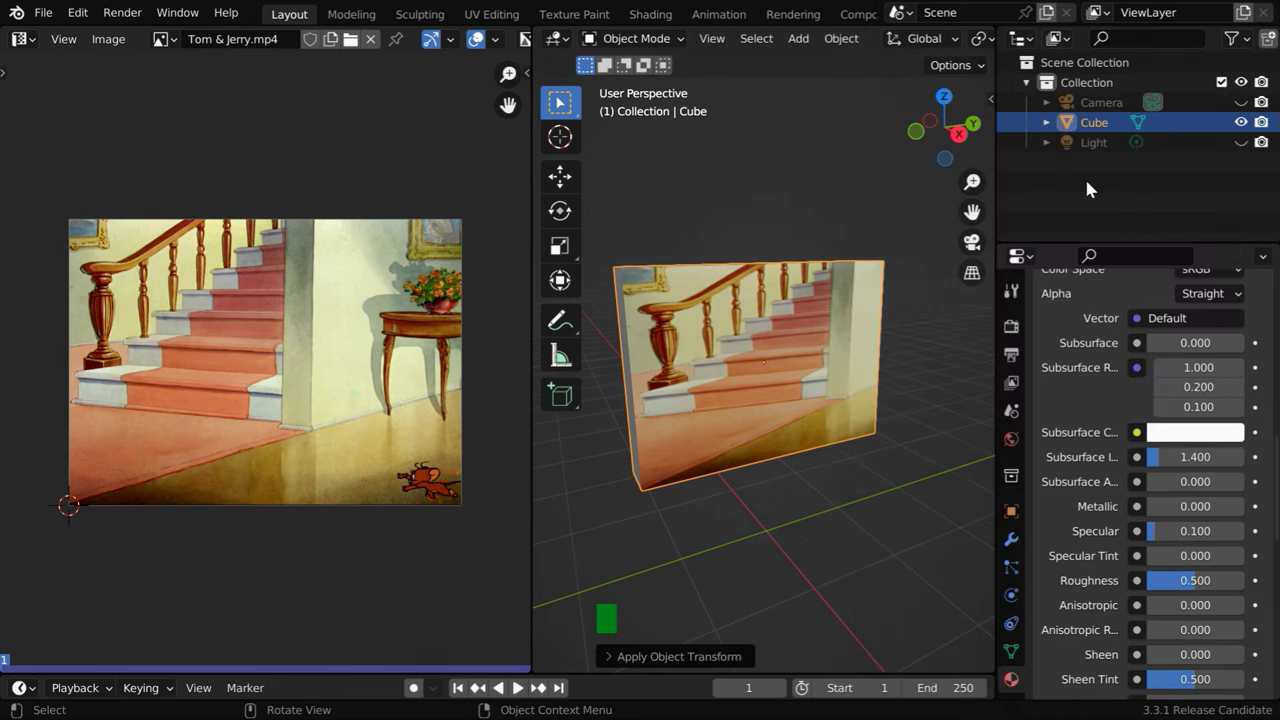
Re-enter Edit Mode and unwrap the front face again to fill the whole video frame
click(676, 38)
click(640, 82)
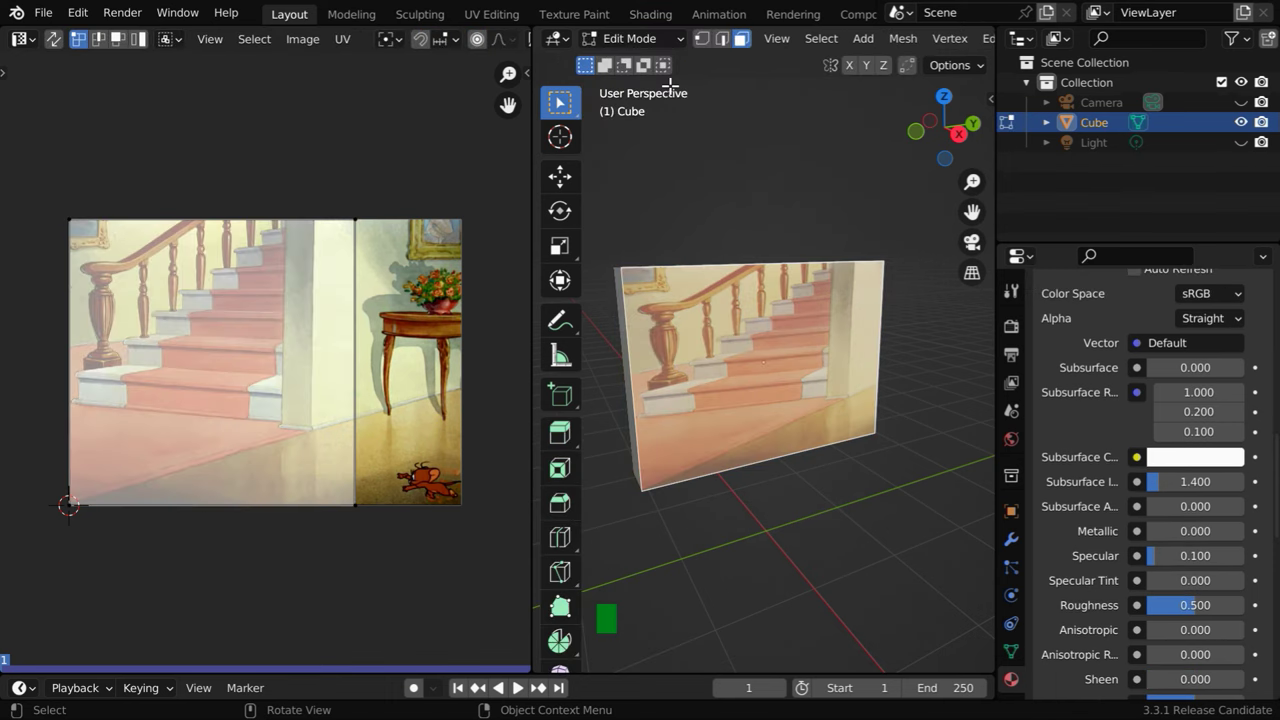
scroll(836, 40, down, 5)
click(838, 39)
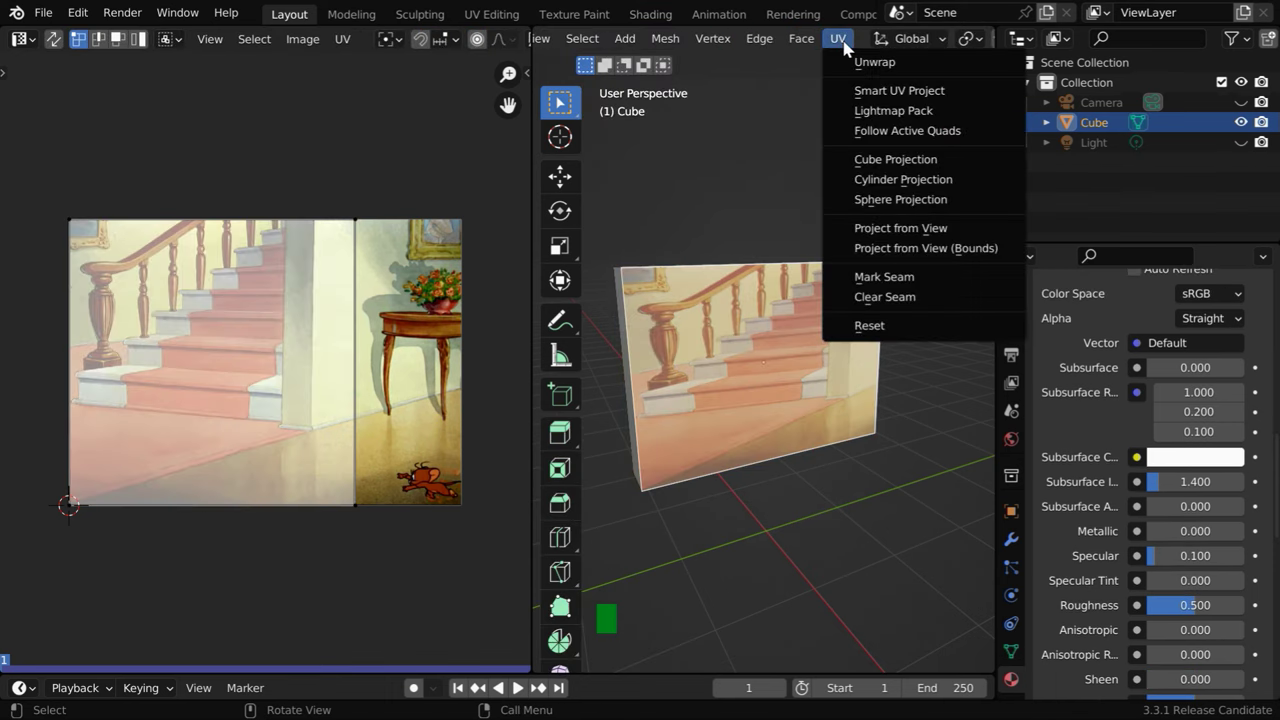
click(860, 63)
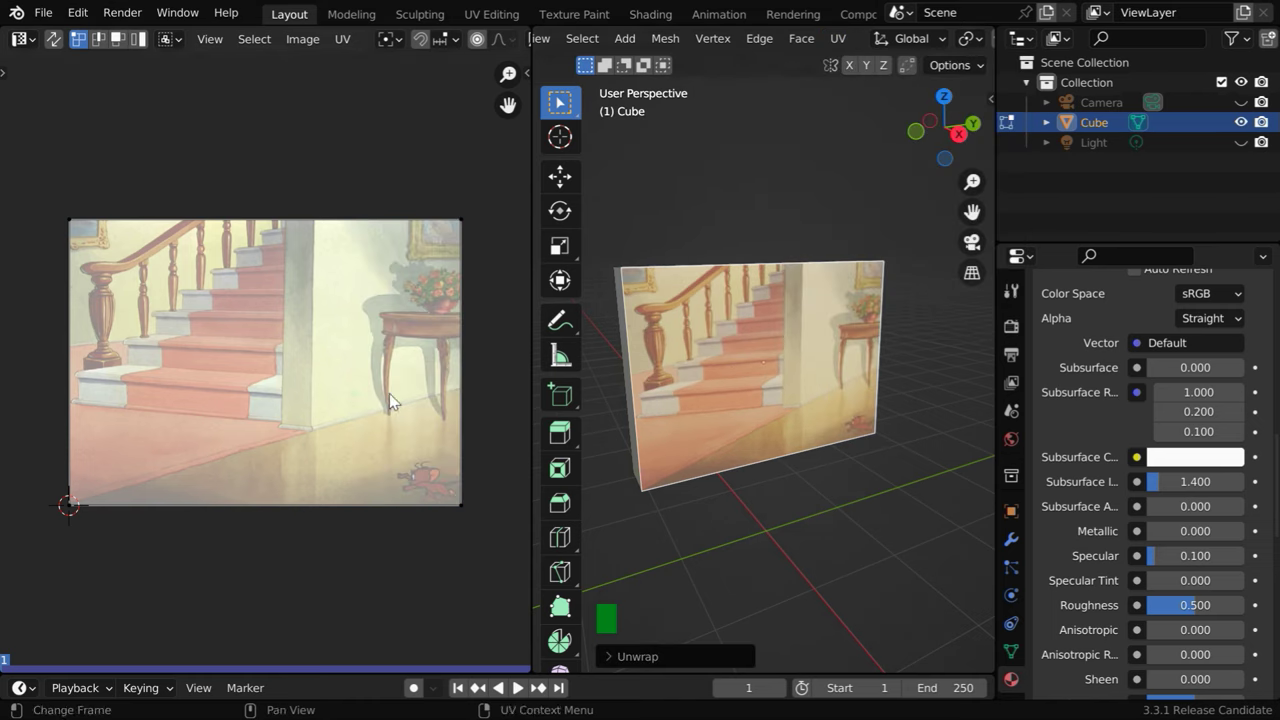
Merge the UV editor back into the 3D view and switch the cube to Object Mode
right_click(528, 446)
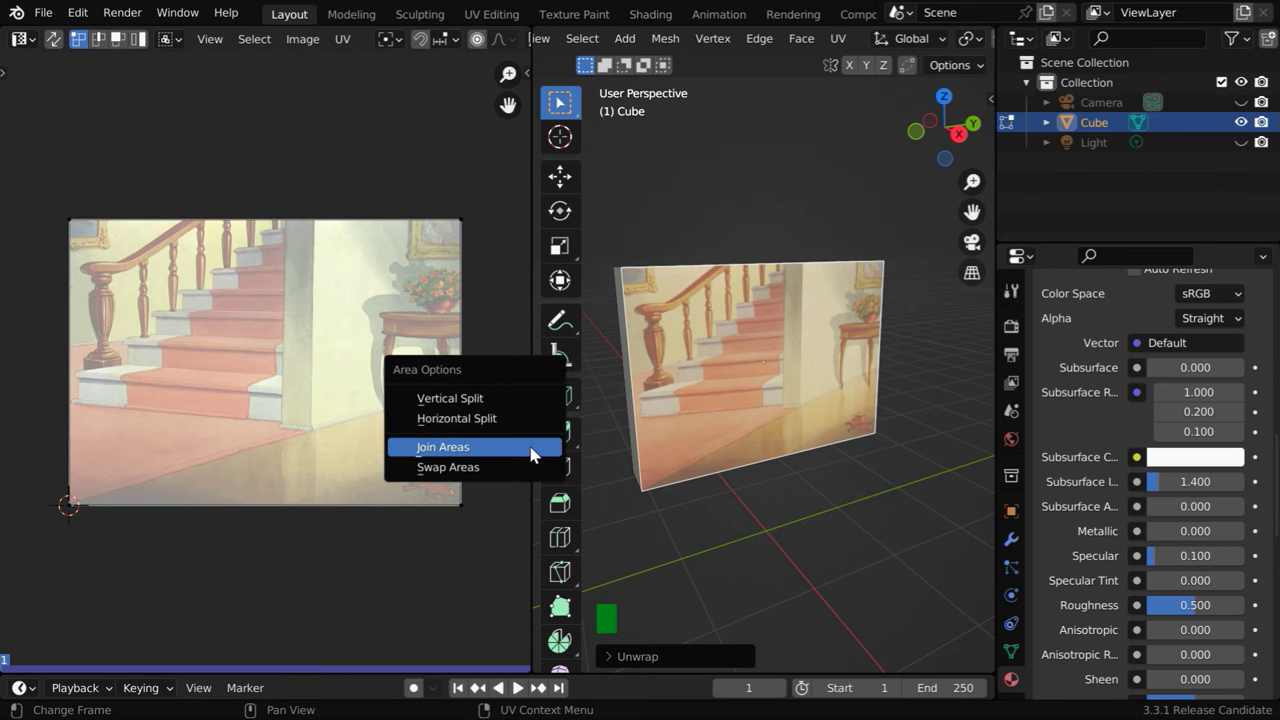
click(533, 447)
click(283, 375)
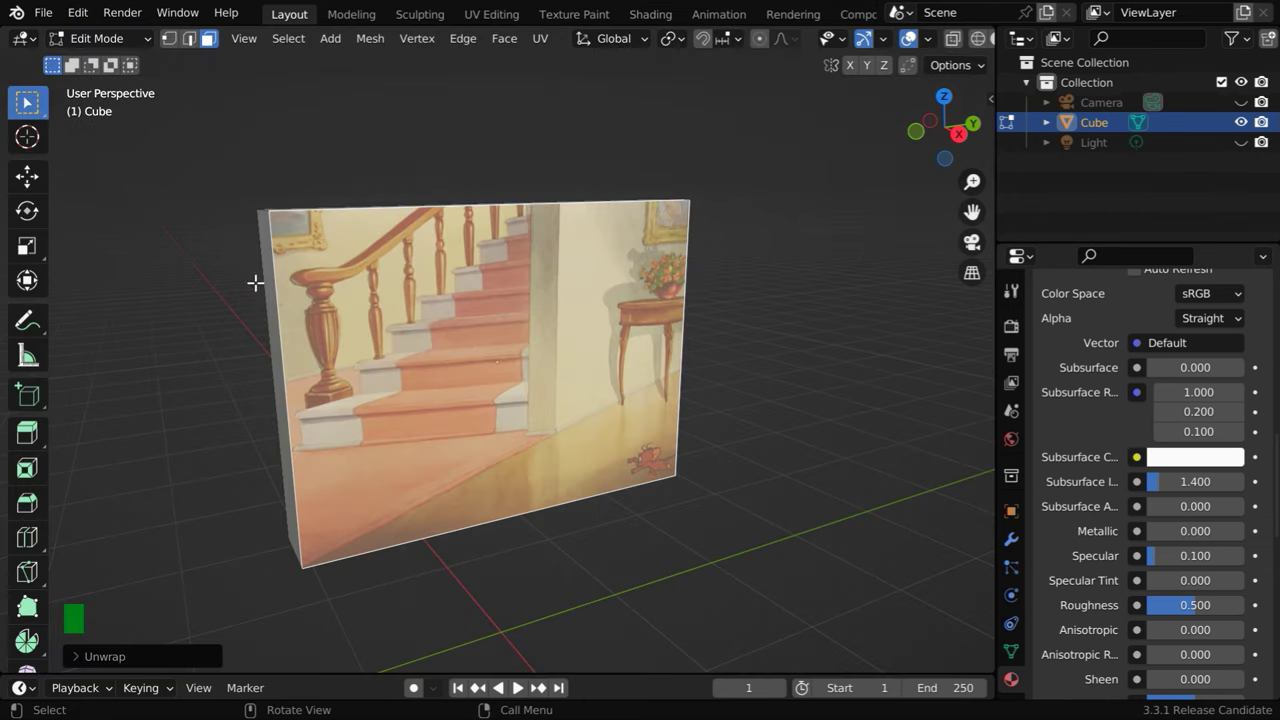
click(153, 34)
click(149, 56)
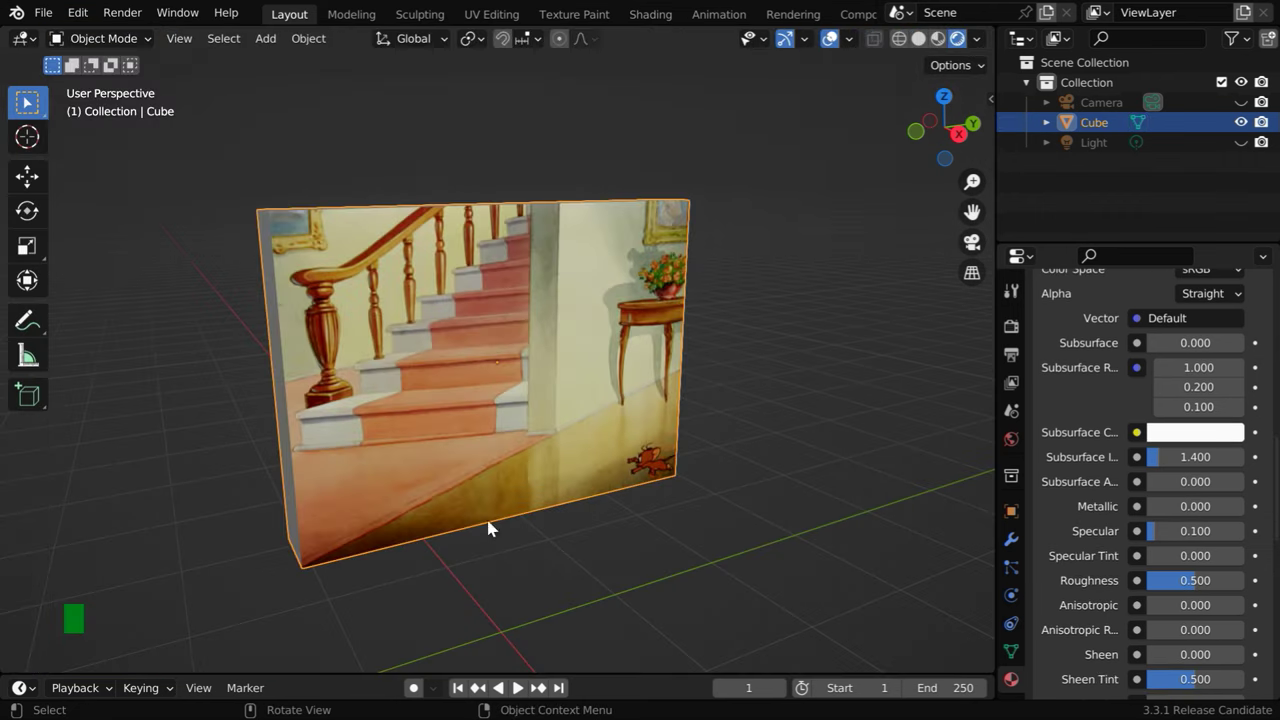
Play the animation to watch the video, stopping at frame 100
click(517, 687)
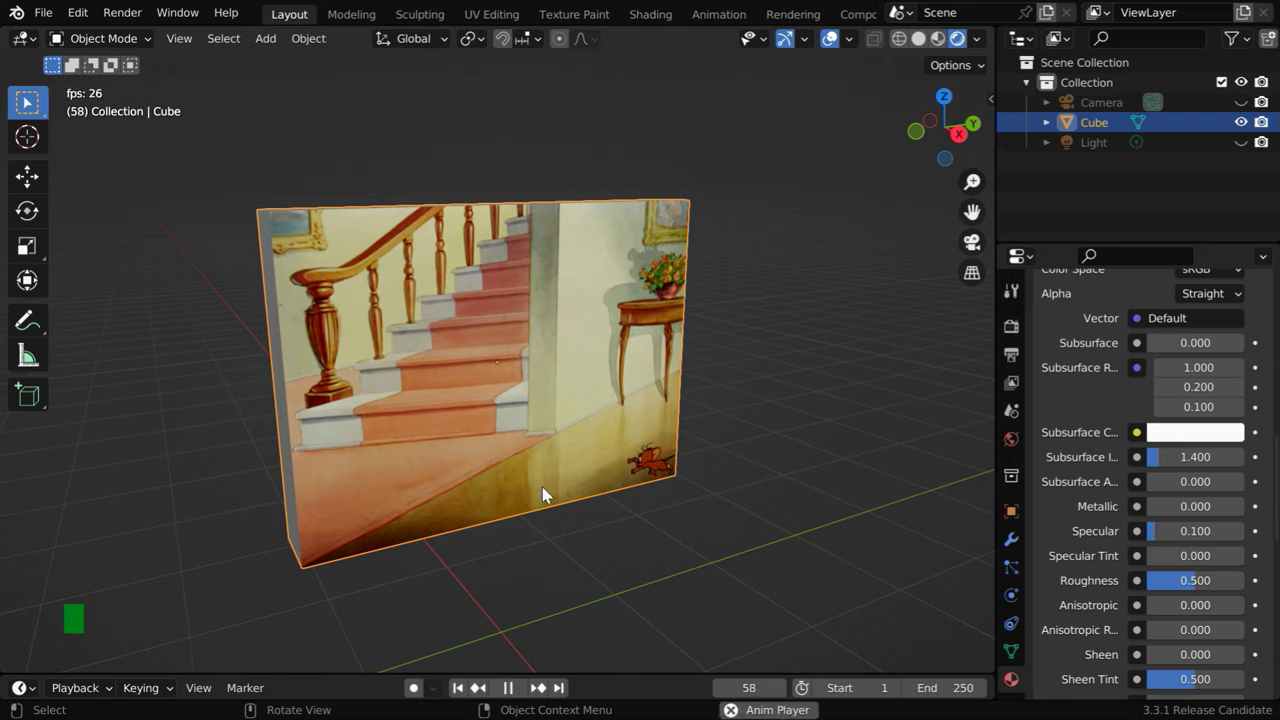
click(510, 688)
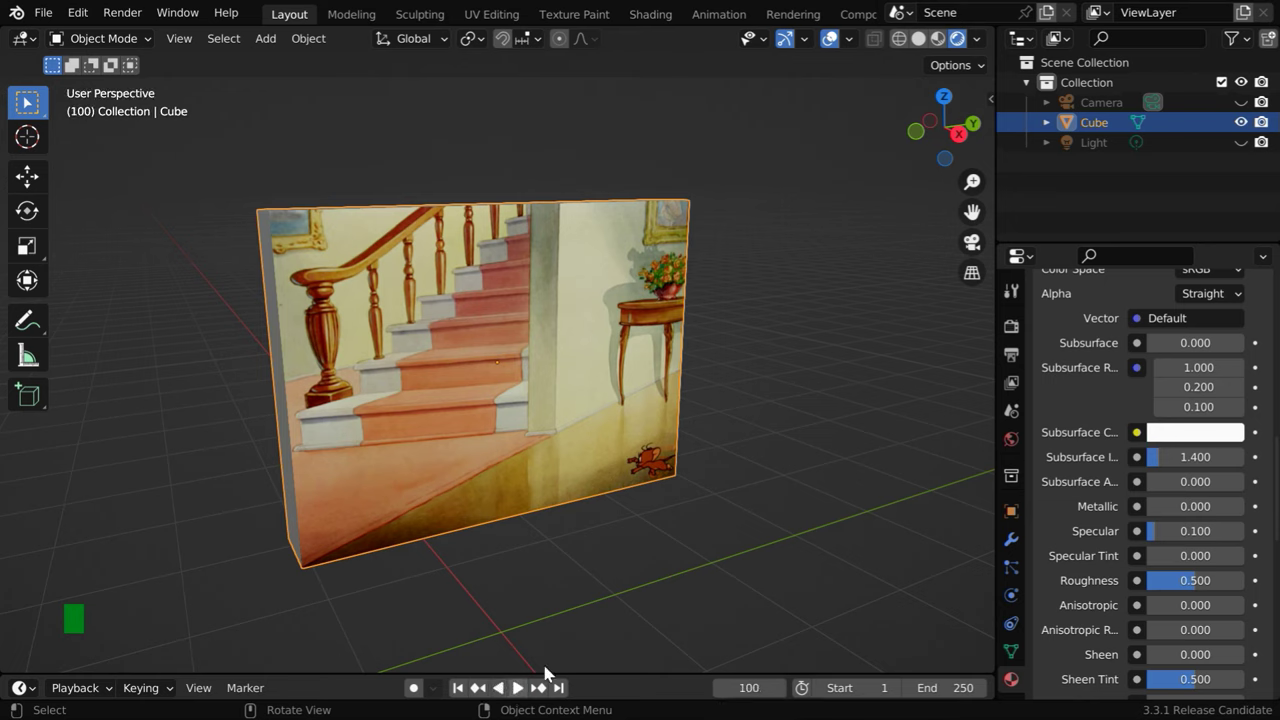
scroll(1270, 582, up, 8)
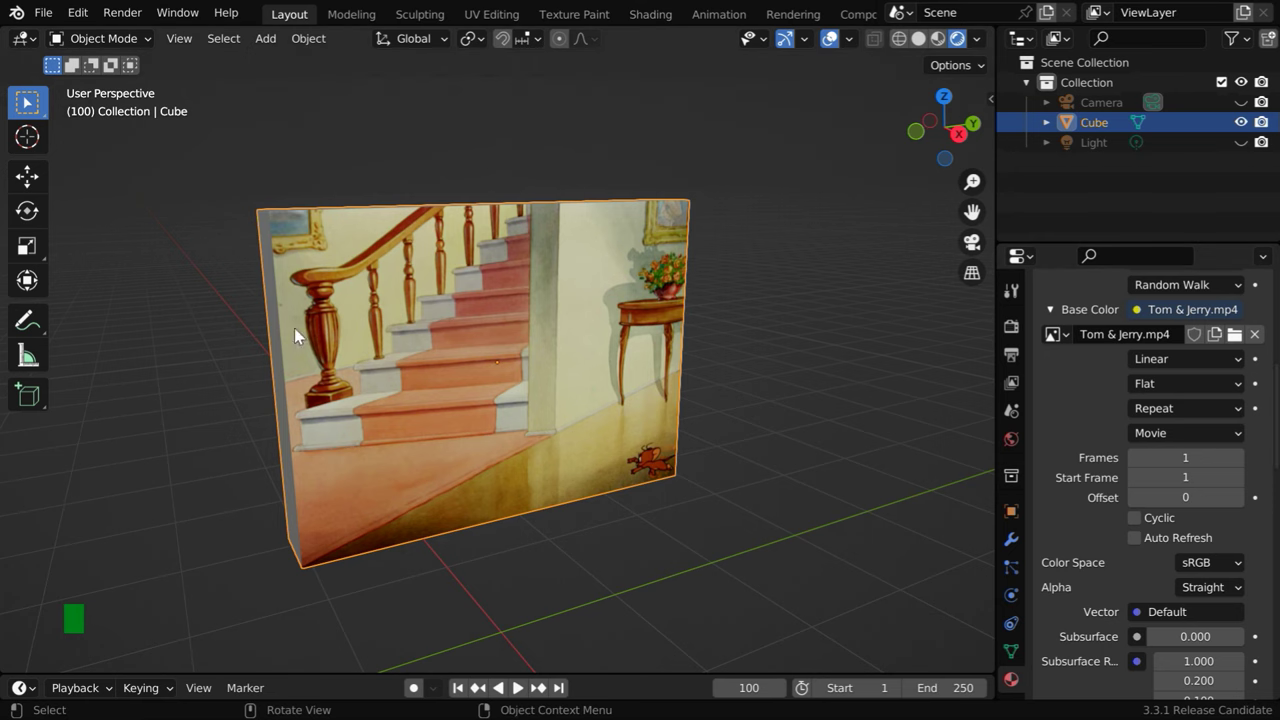
click(24, 38)
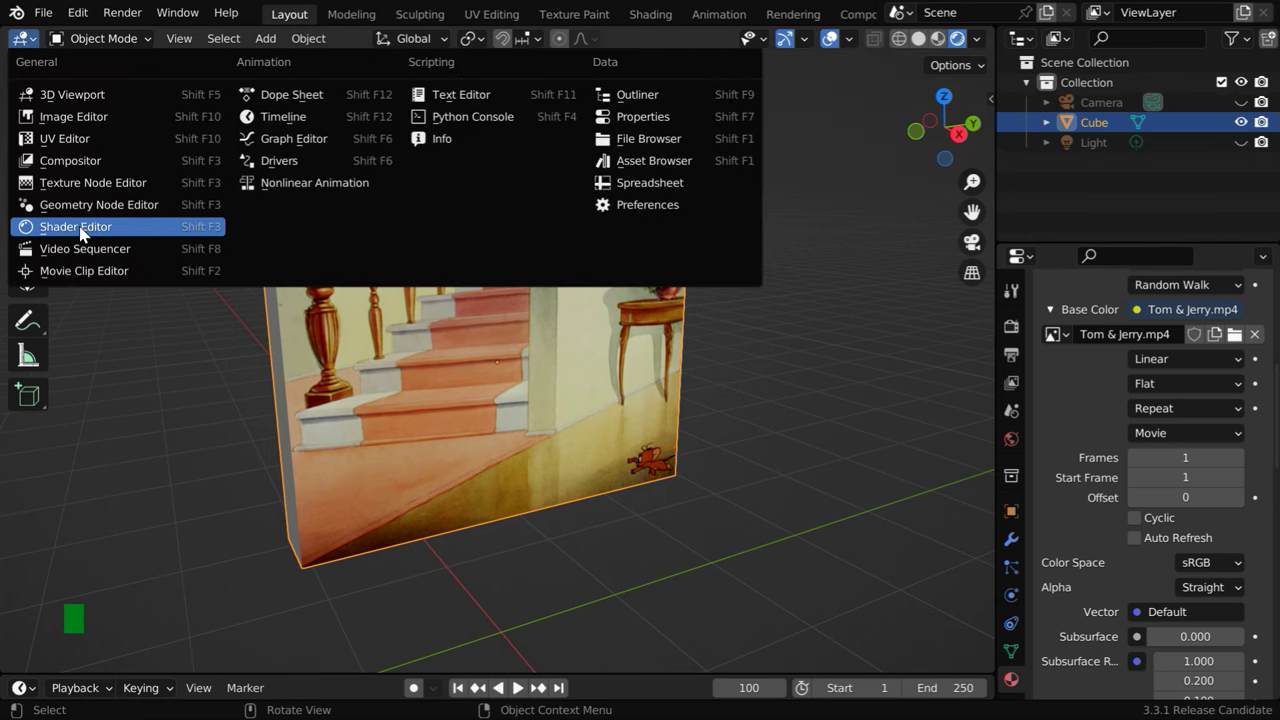
click(60, 226)
scroll(113, 255, up, 2)
middle_drag(59, 356, 265, 240)
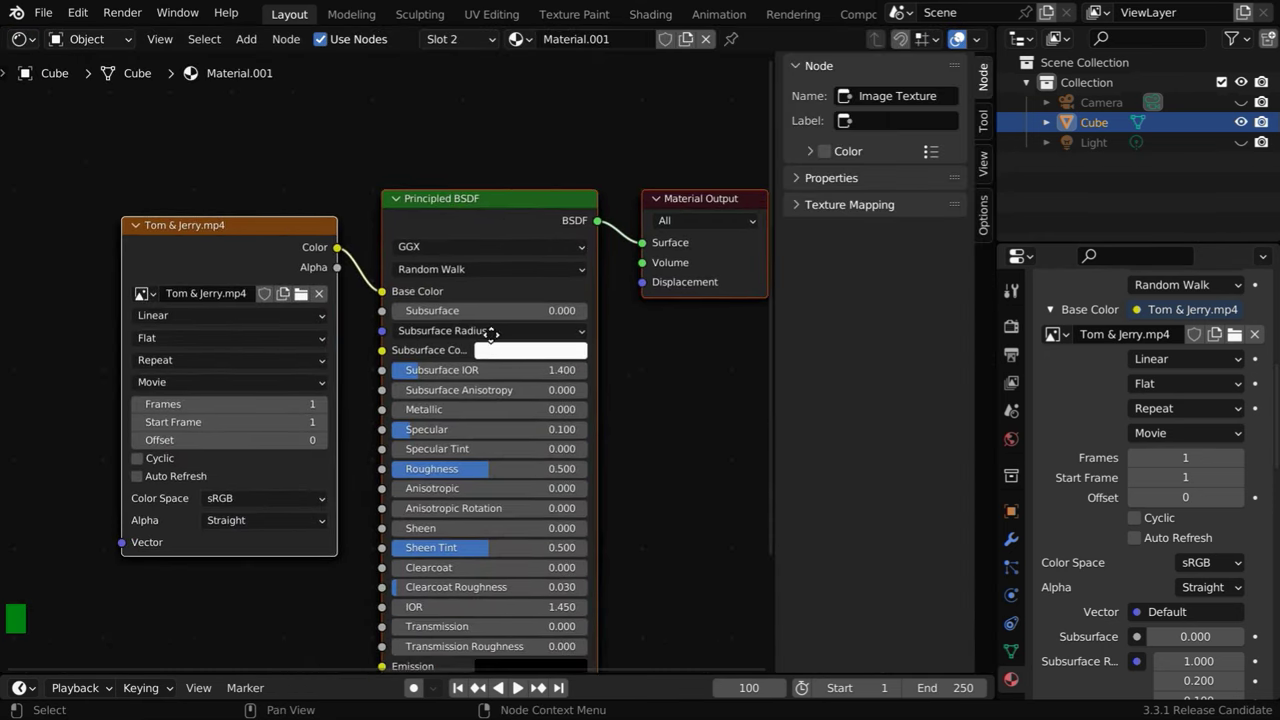
click(245, 228)
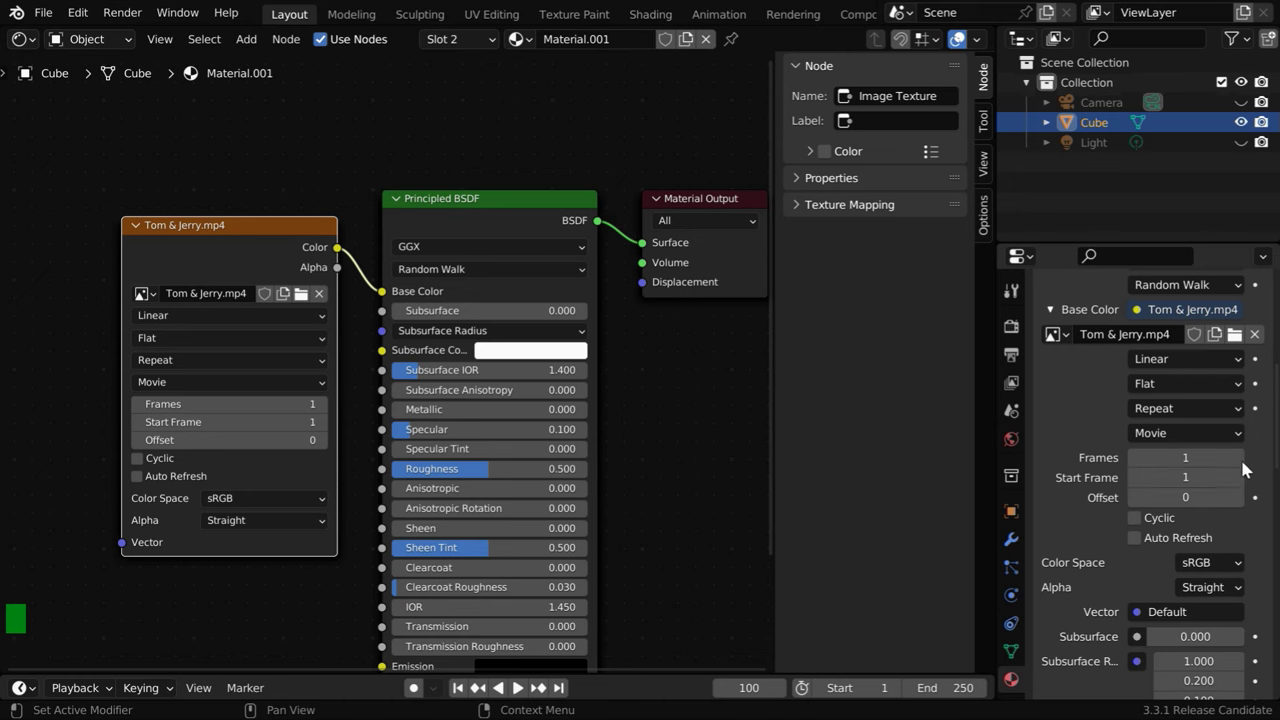
click(24, 39)
click(46, 94)
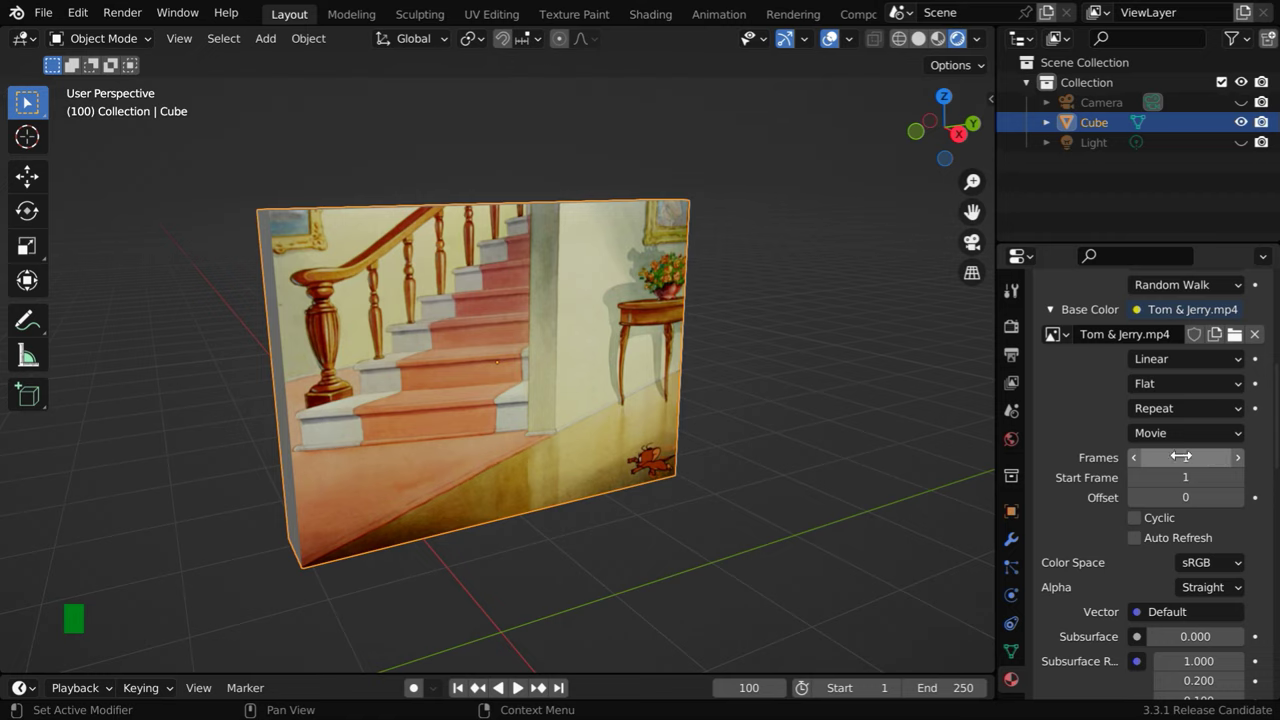
Set the movie texture to 360 frames with Auto Refresh, make the scene end frame 360, and deselect the cube
click(1211, 457)
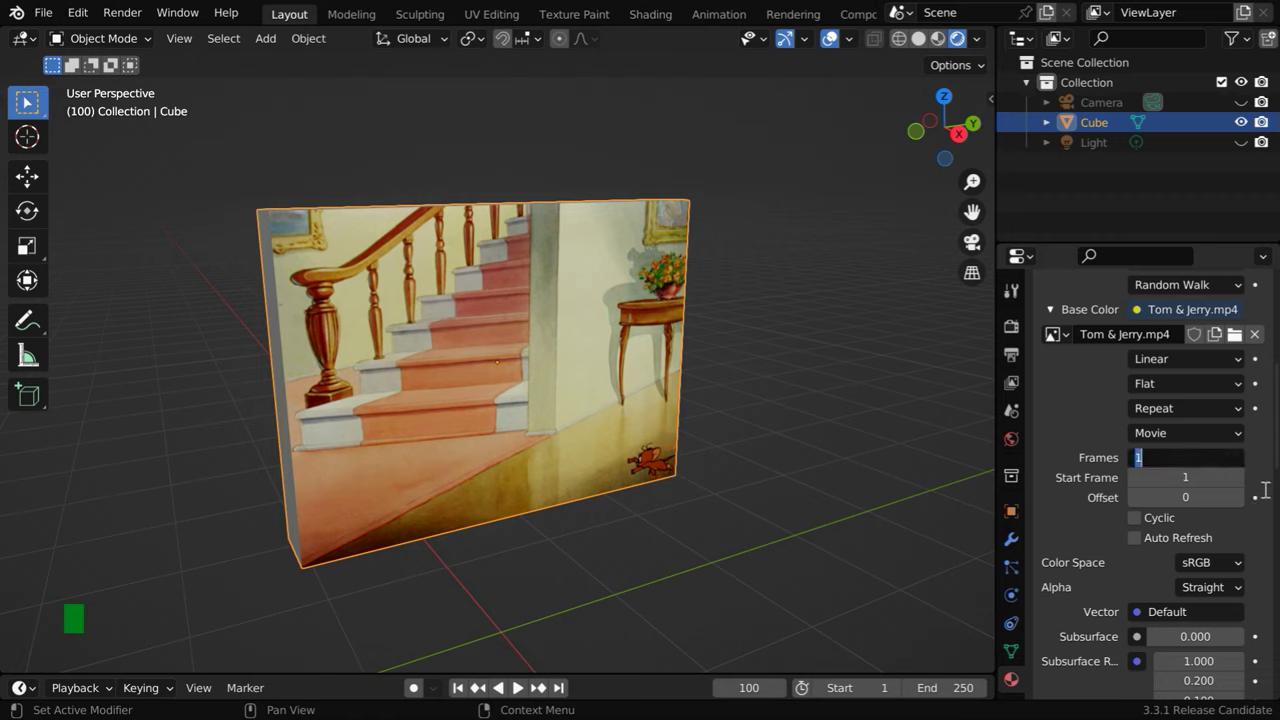
key(Return)
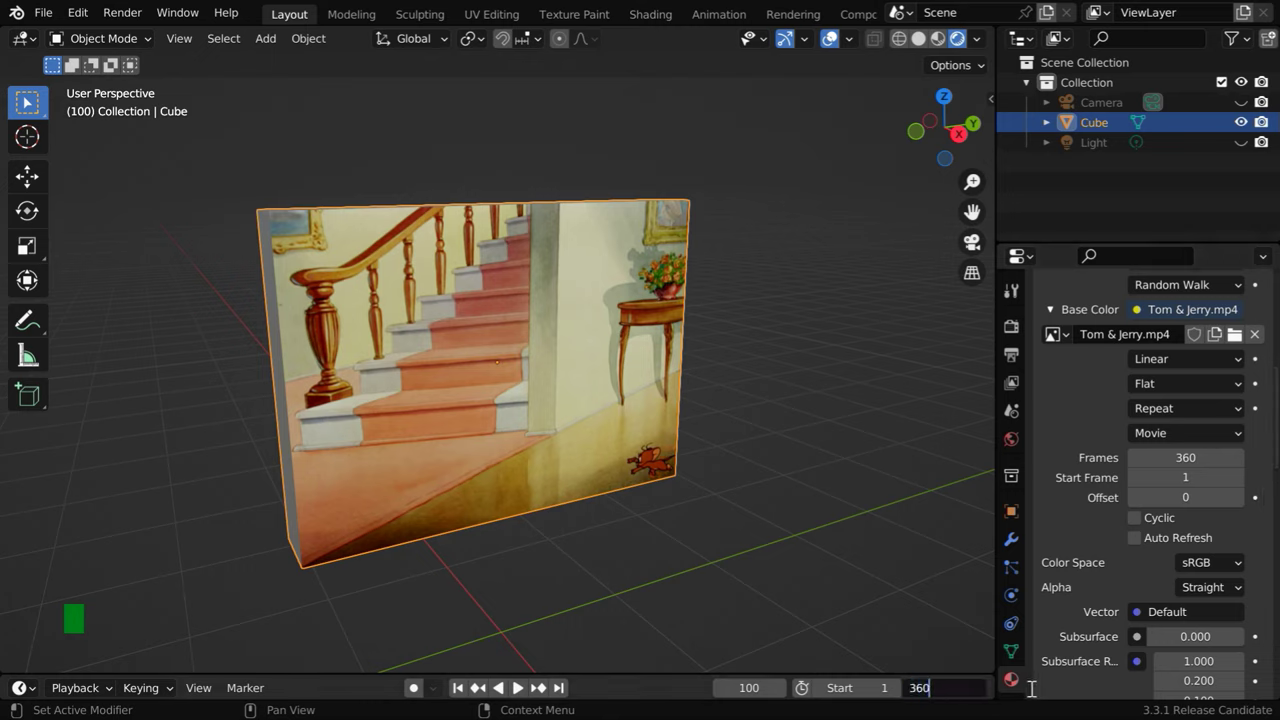
key(Return)
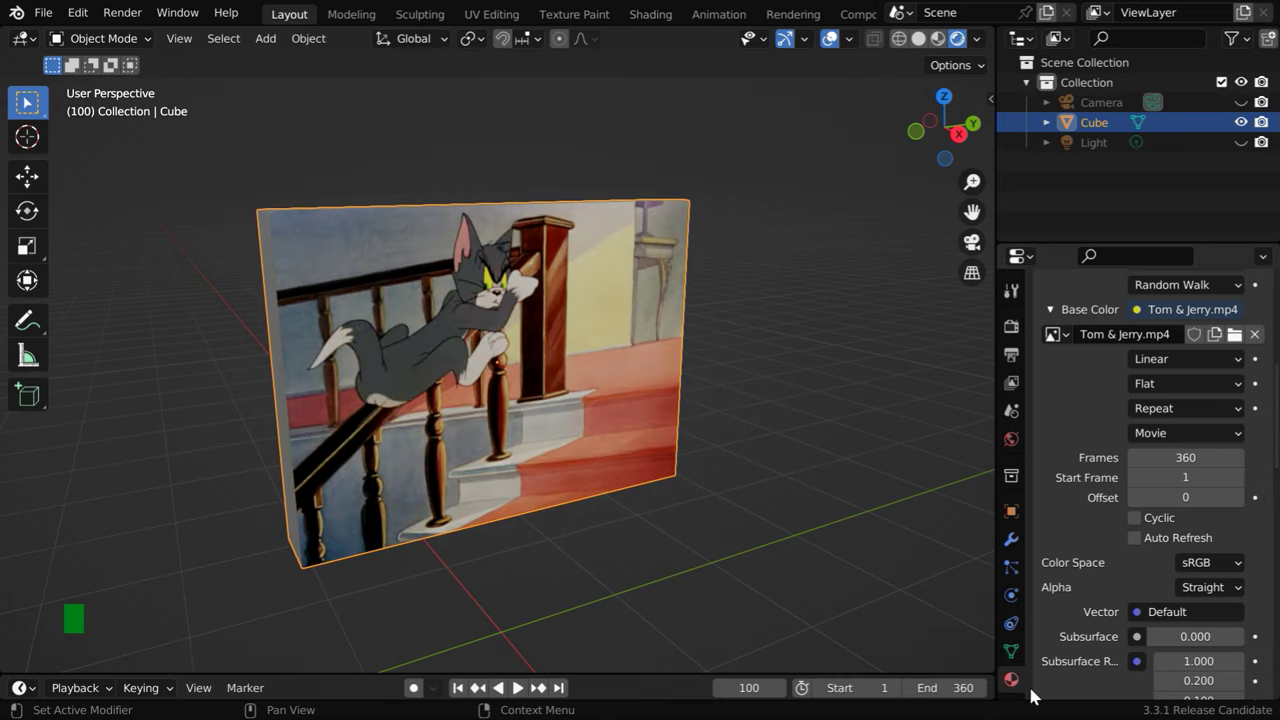
click(1169, 542)
click(577, 578)
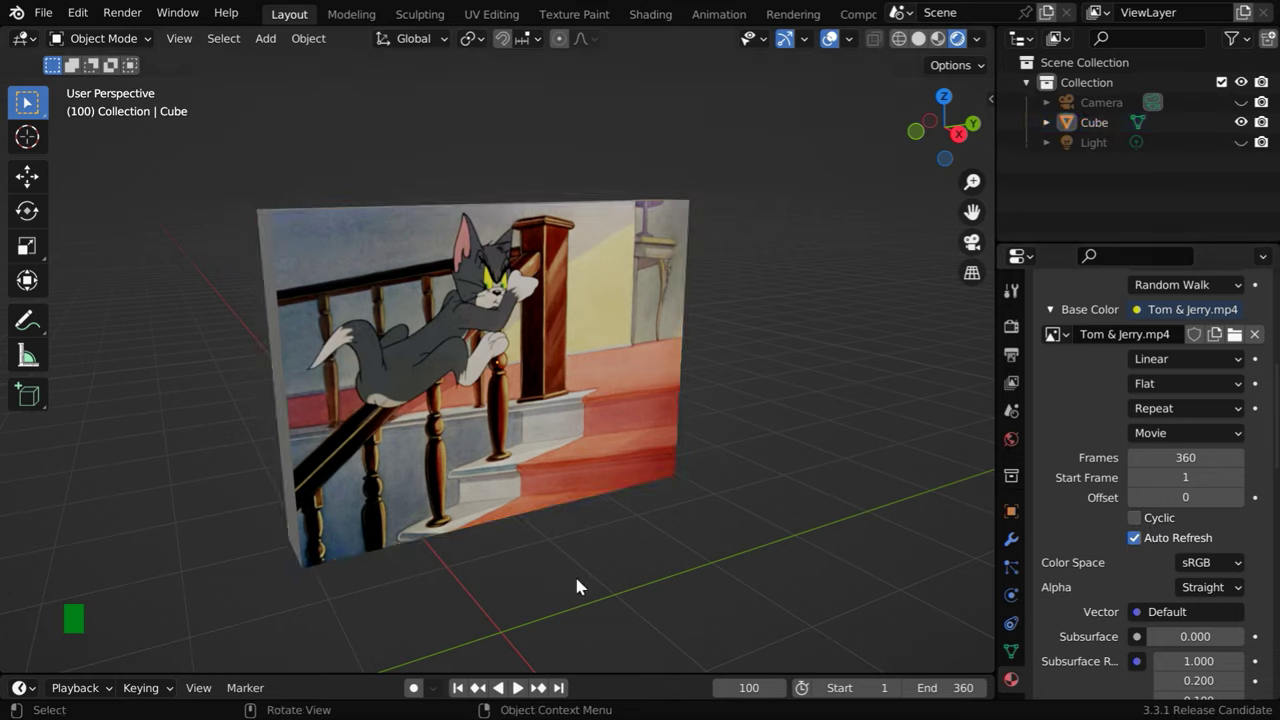
Play the Tom & Jerry video from frame 1 on the panel, orbiting around it, then stop playback
click(458, 688)
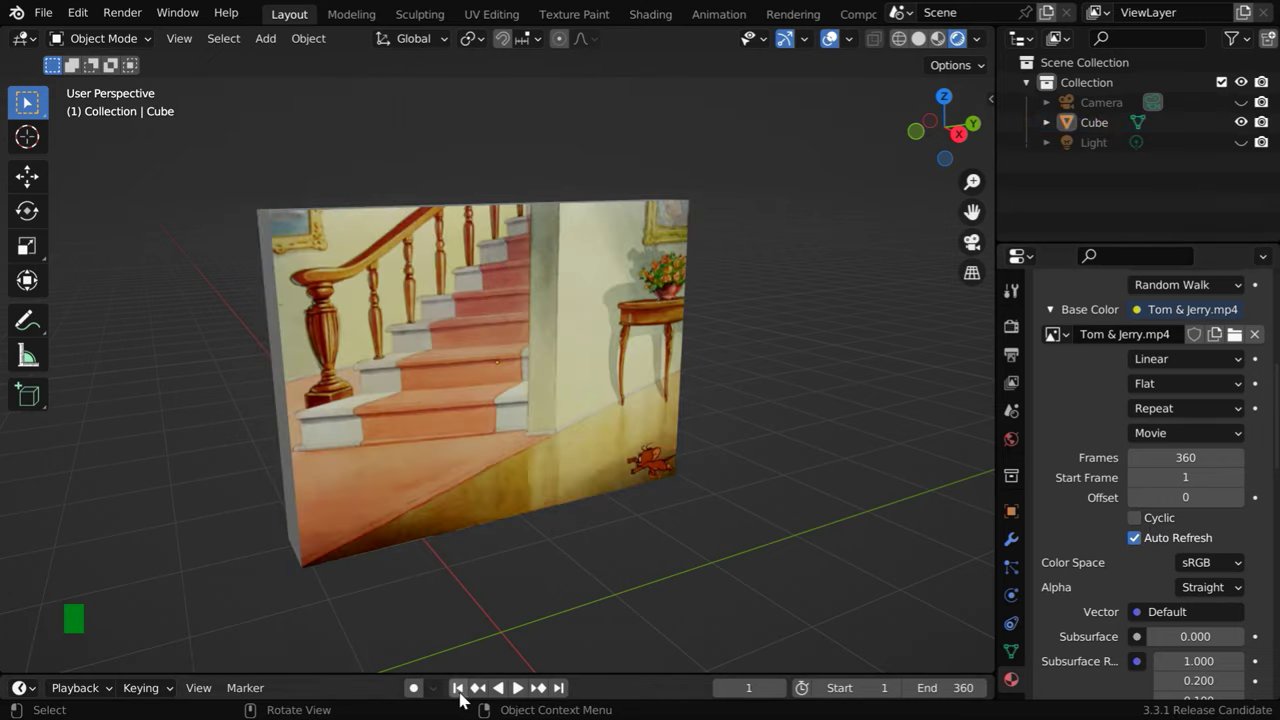
click(517, 688)
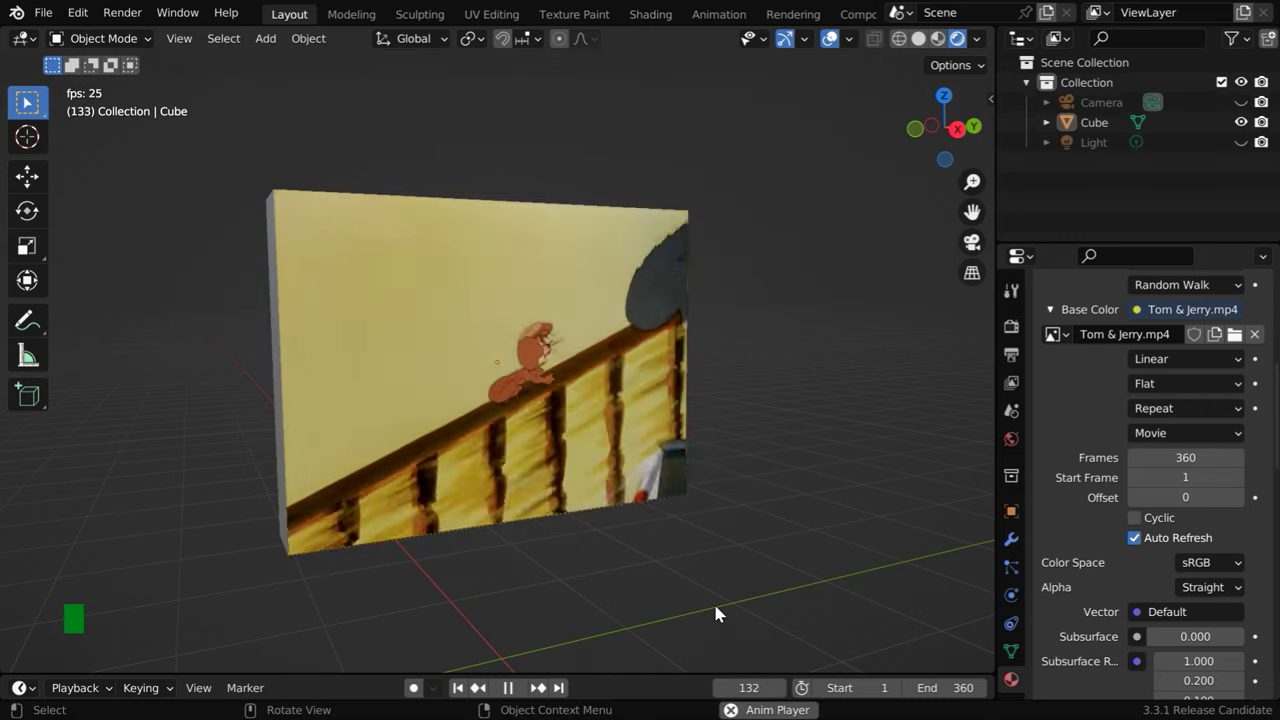
mouse_move(715, 606)
middle_down()
mouse_move(406, 634)
mouse_move(270, 620)
mouse_move(708, 617)
mouse_move(706, 606)
middle_up()
middle_drag(570, 543, 576, 570)
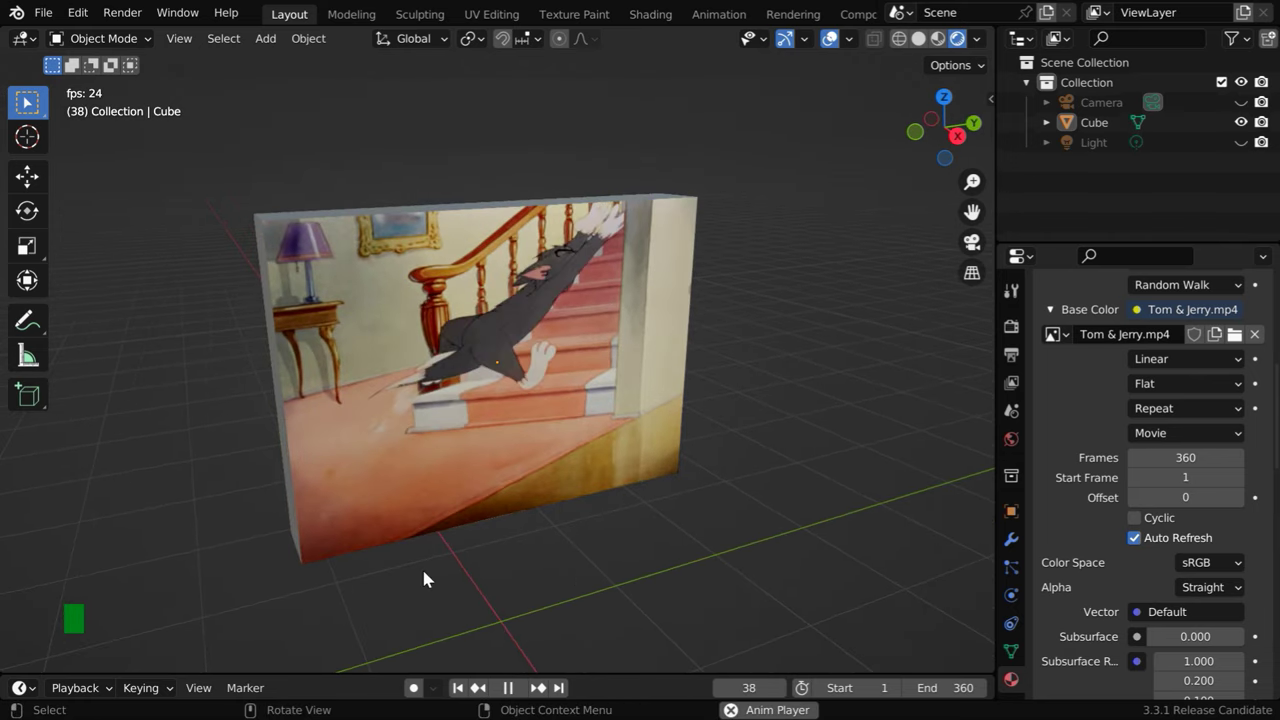
mouse_move(497, 608)
middle_down()
mouse_move(491, 590)
mouse_move(506, 582)
mouse_move(446, 600)
mouse_move(484, 599)
middle_up()
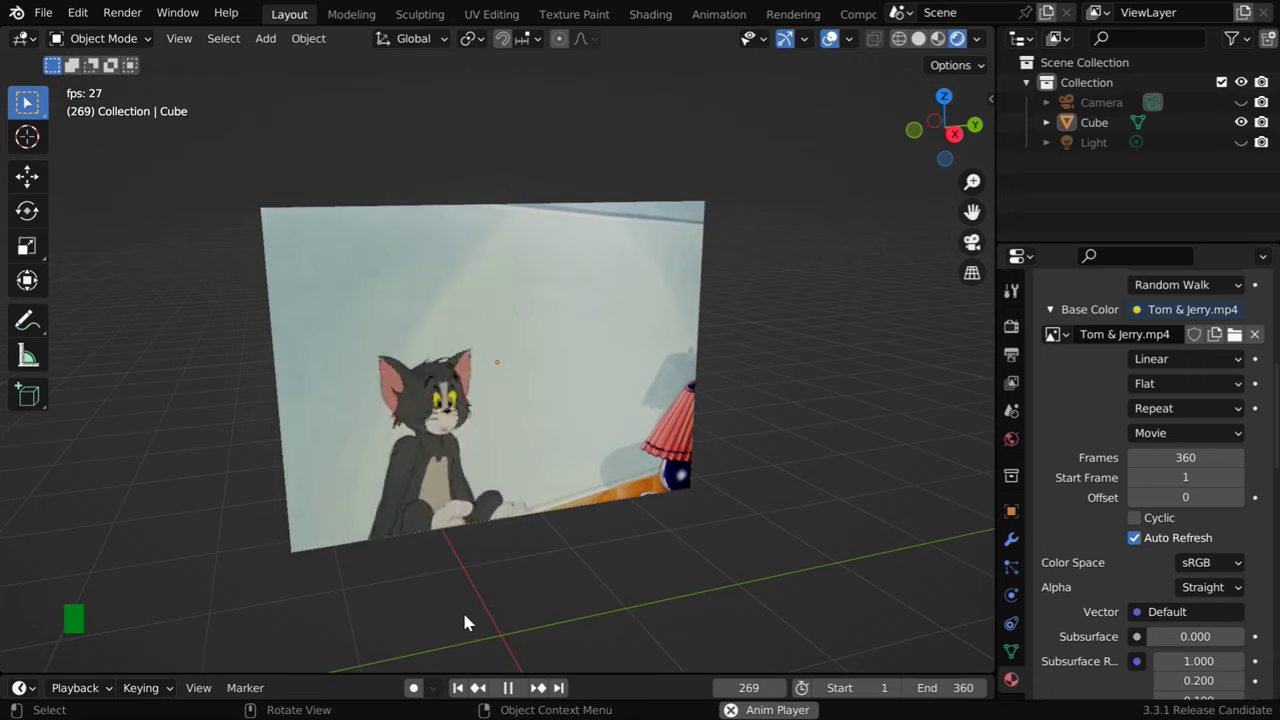
click(509, 688)
Rewind to frame 1 and add a Speaker object to the scene
click(458, 688)
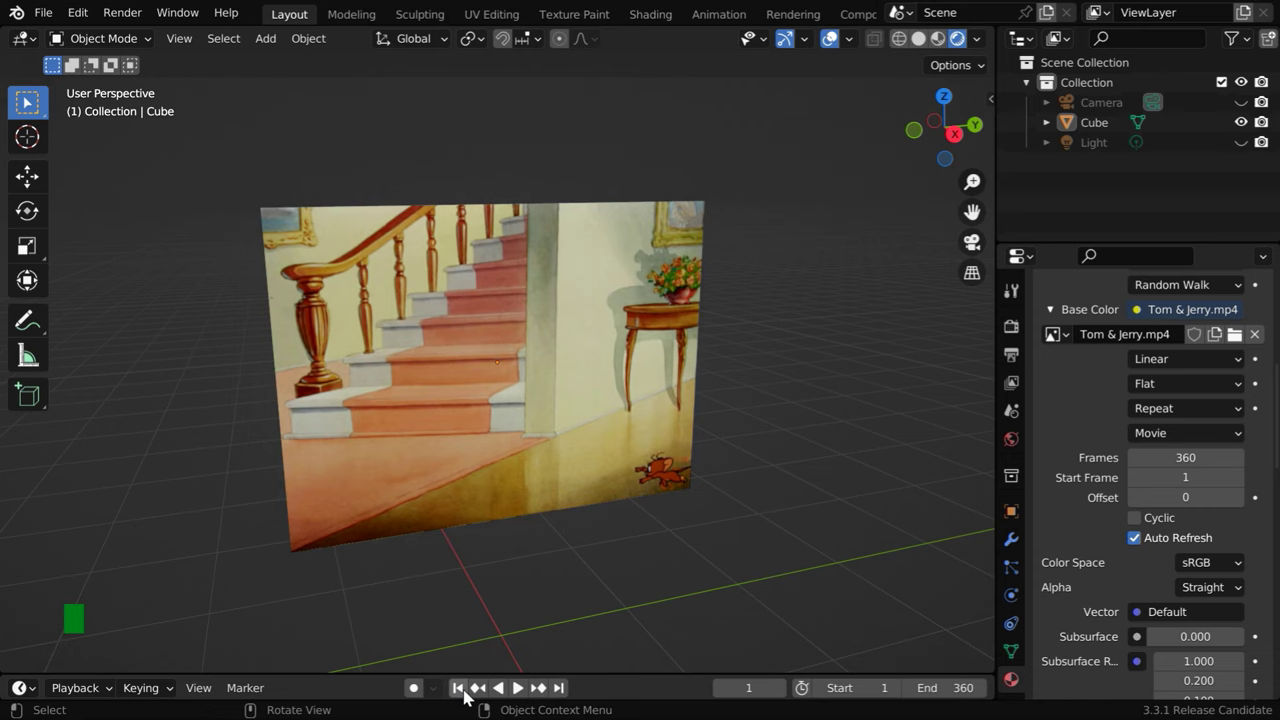
click(265, 38)
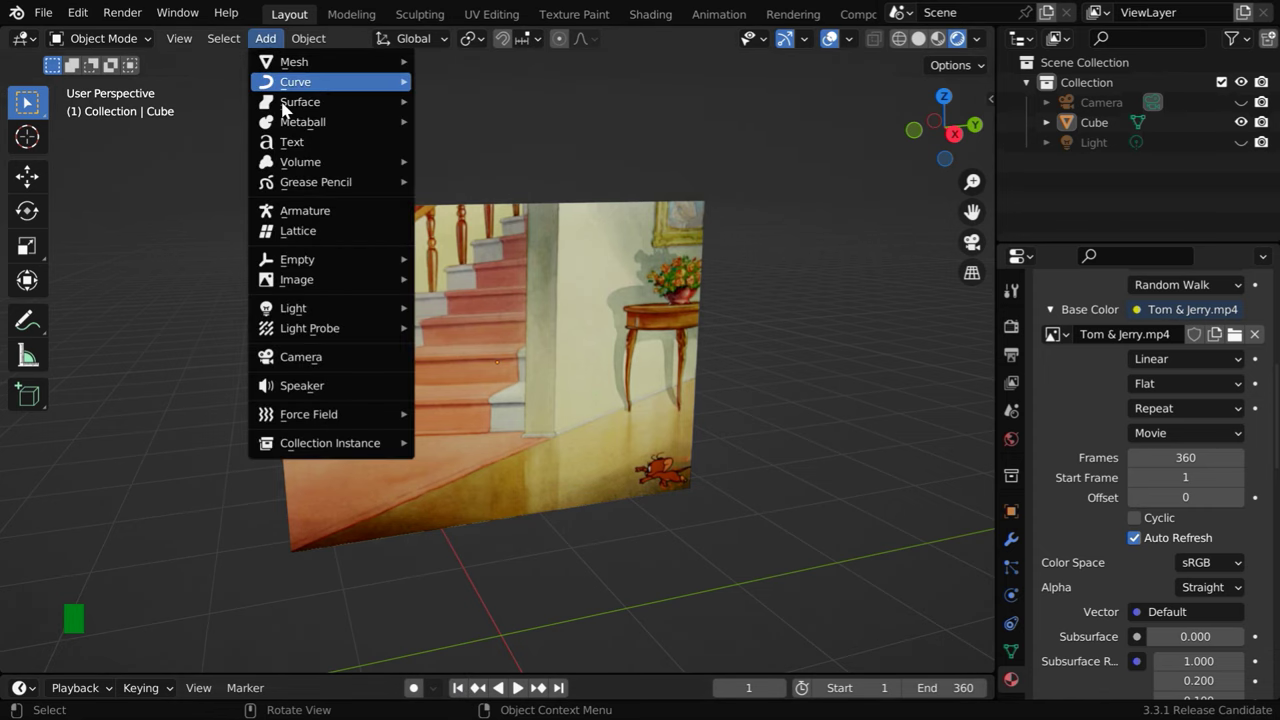
click(316, 390)
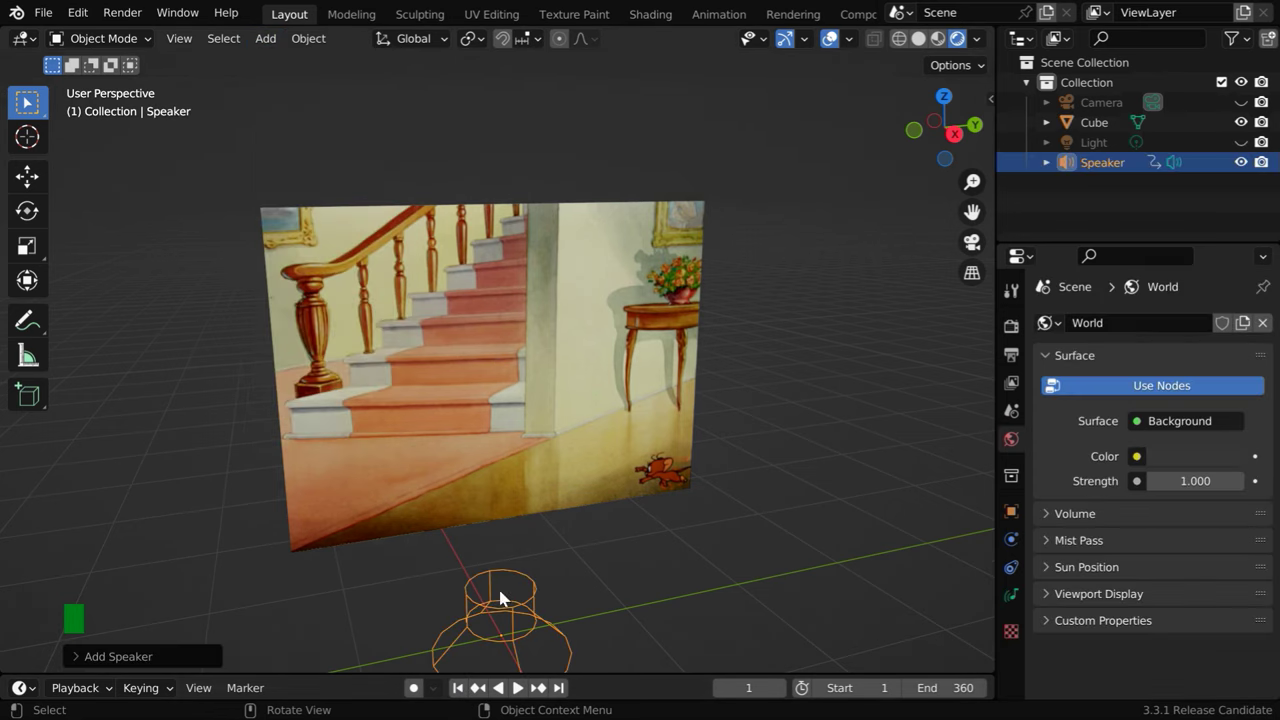
Load Tom & Jerry.mp4 as the speaker's sound in its Object Data settings
click(1009, 597)
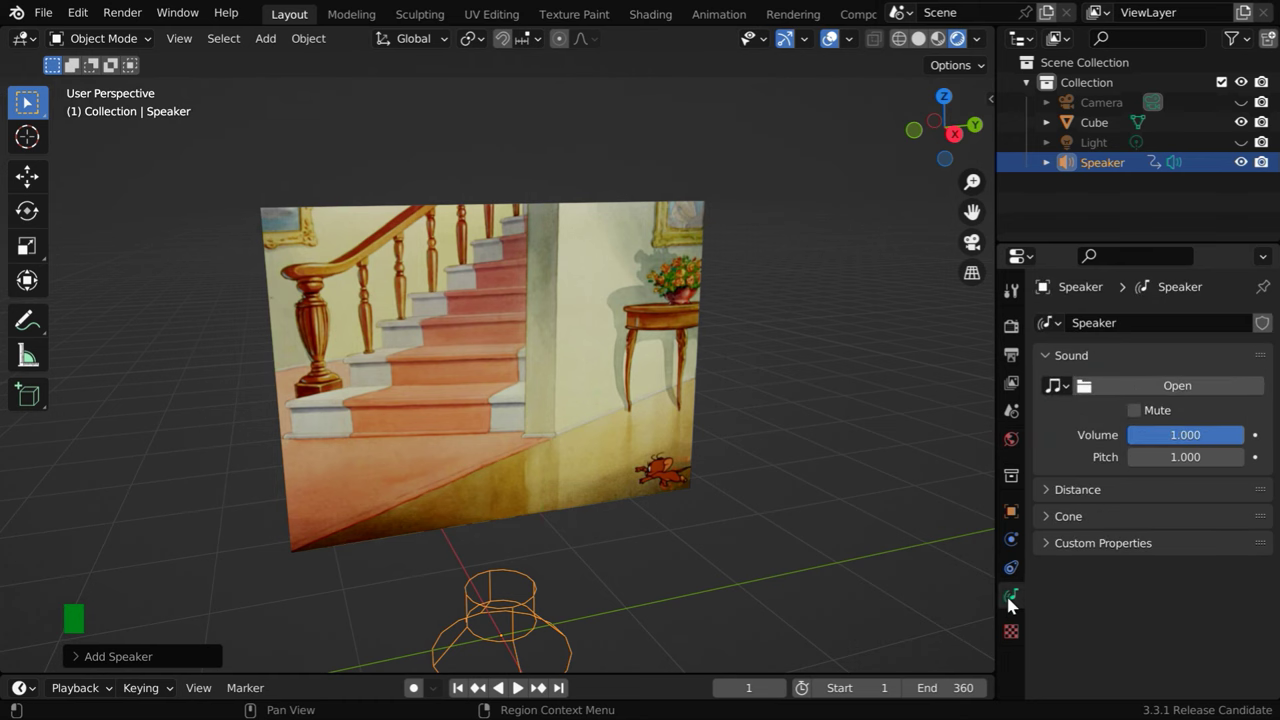
click(1183, 388)
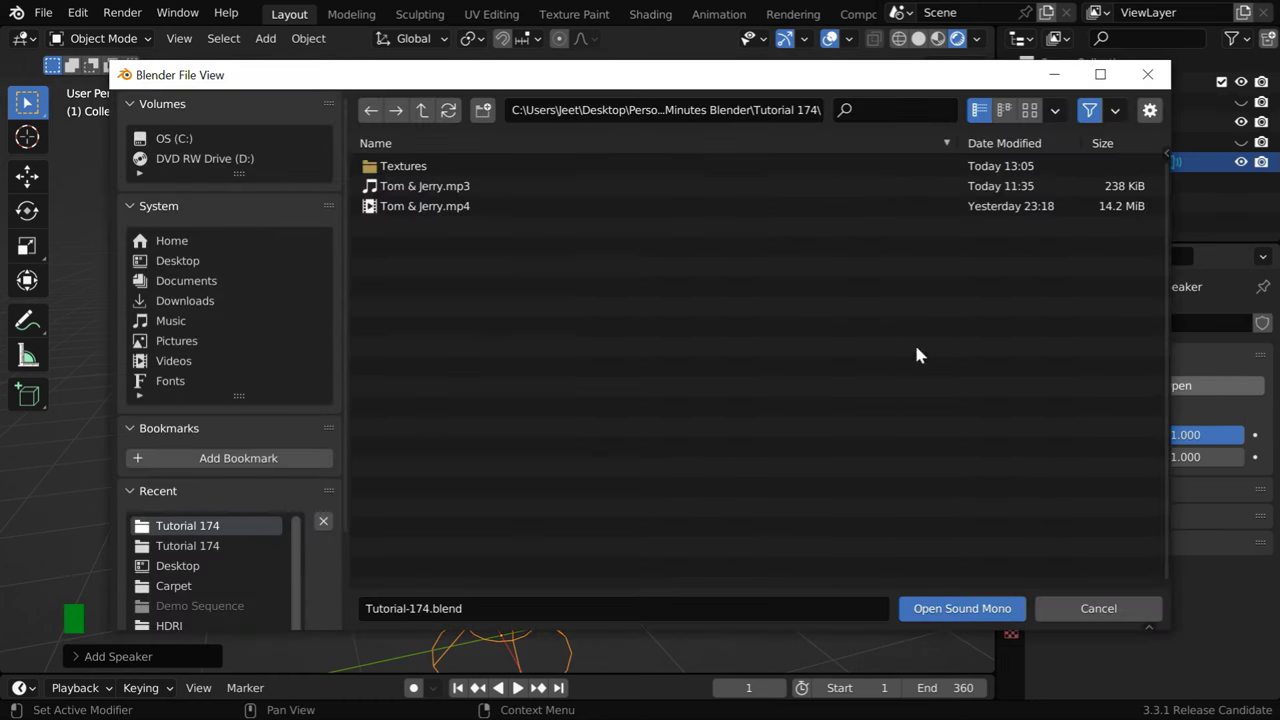
click(460, 210)
click(945, 608)
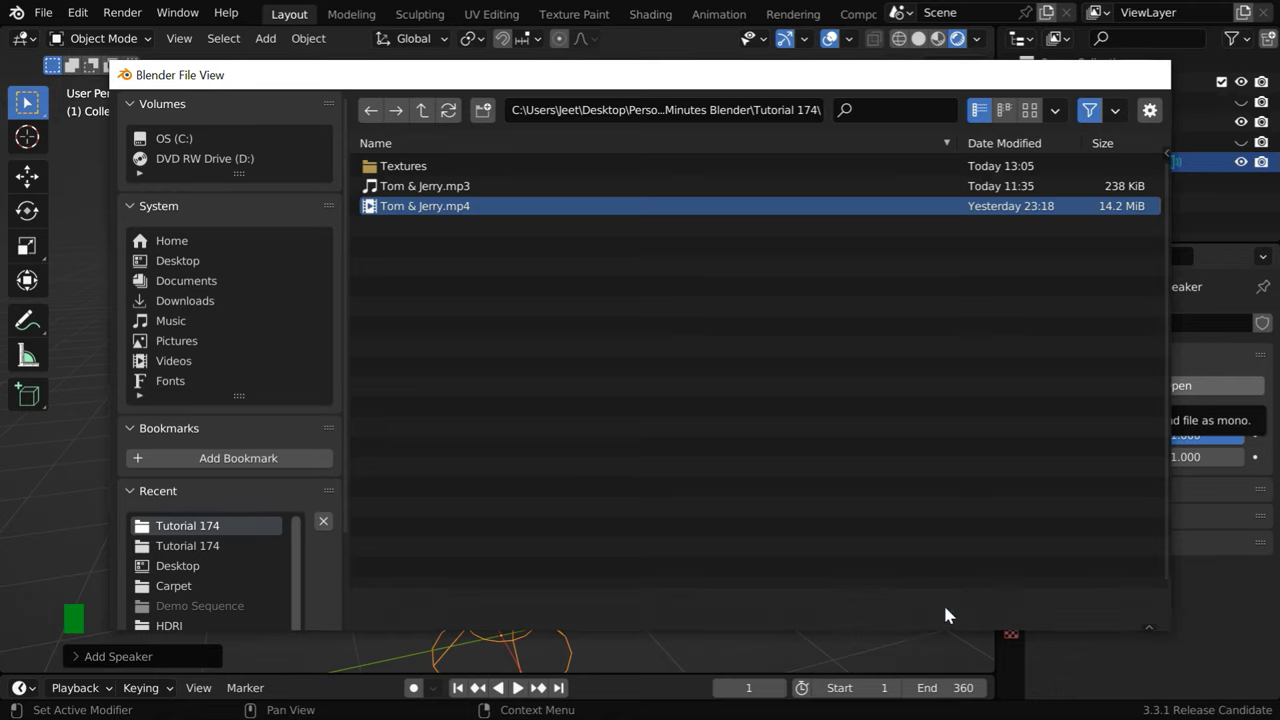
Play the animation with sound, deselect the speaker, and orbit and zoom out to view both
click(518, 688)
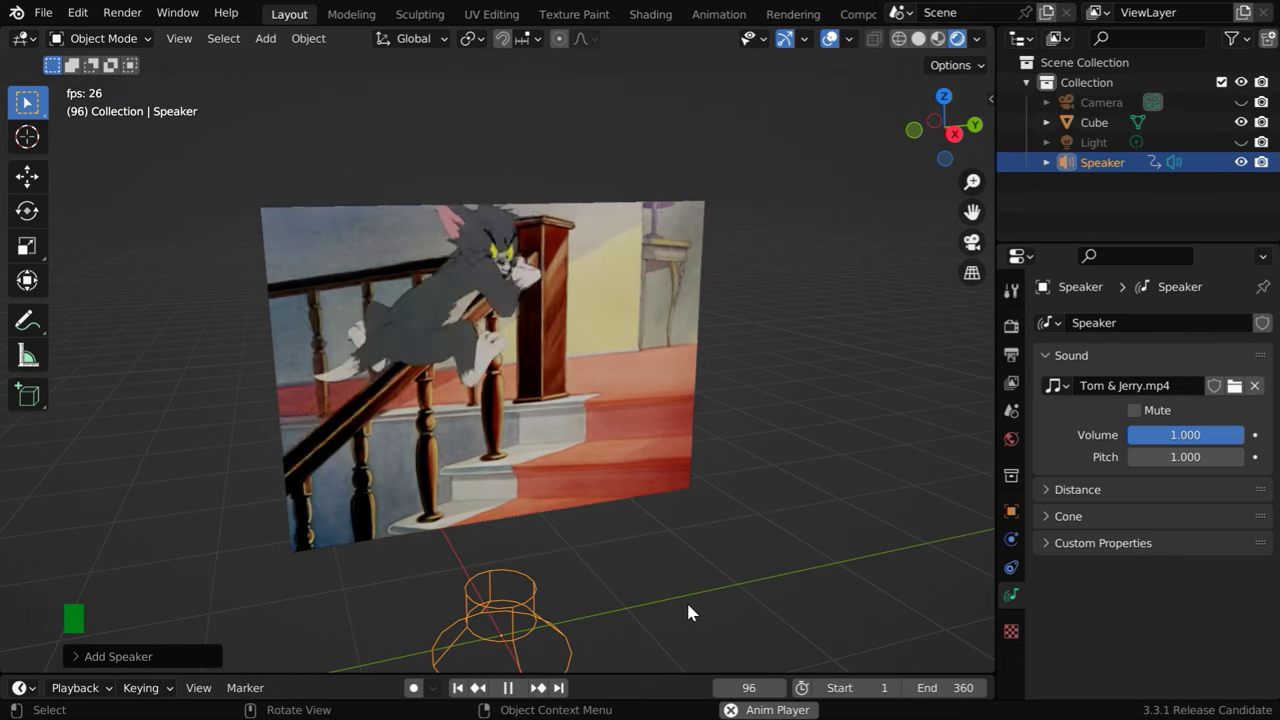
click(688, 606)
middle_drag(735, 610, 778, 570)
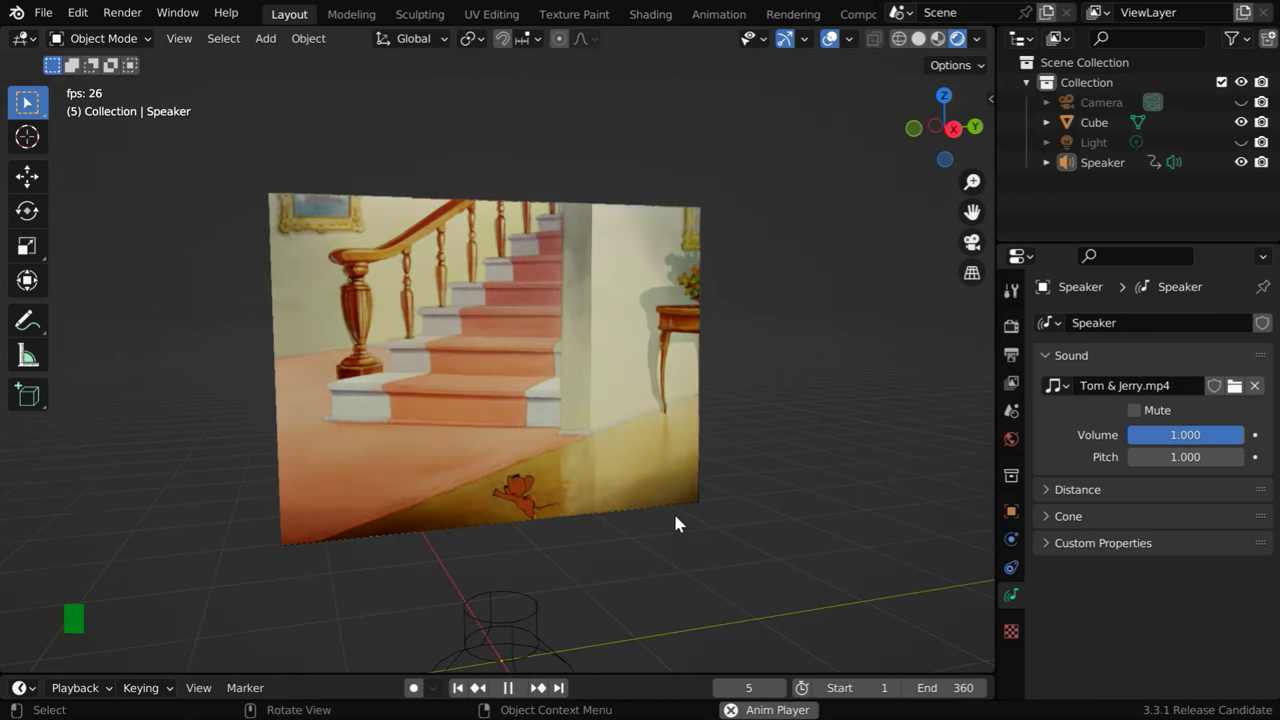
ctrl+middle_drag(623, 500, 627, 560)
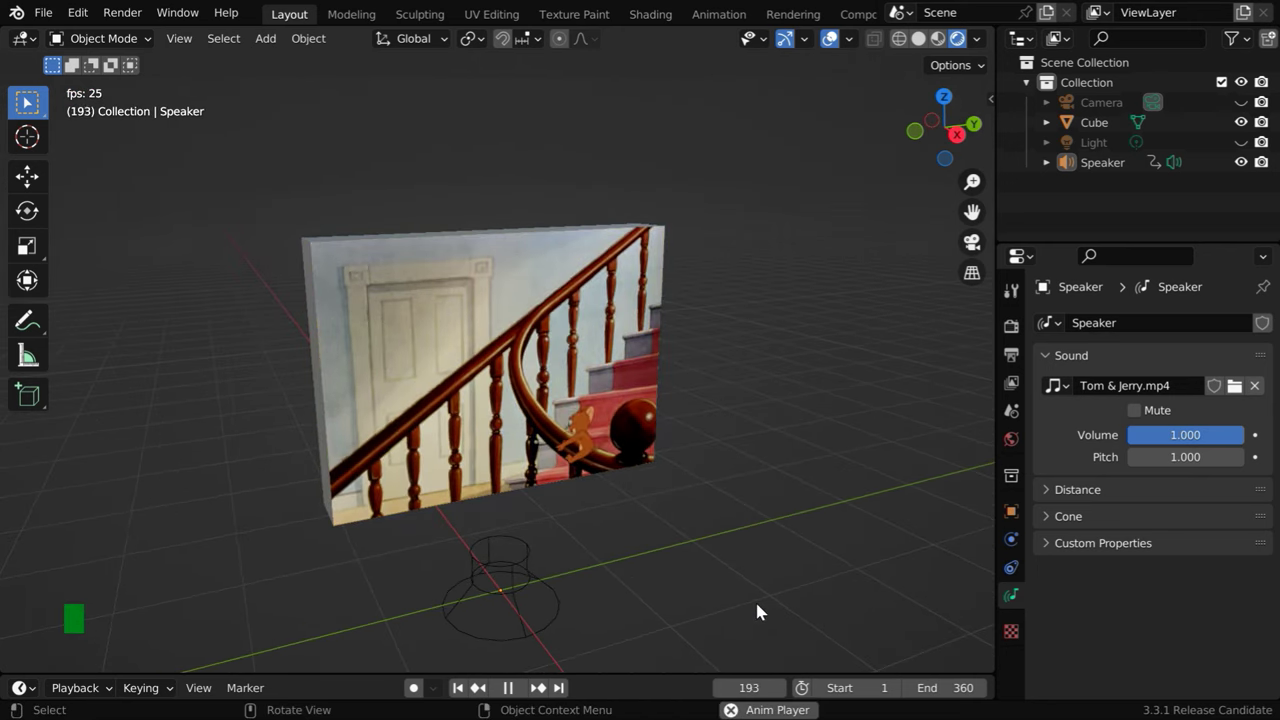